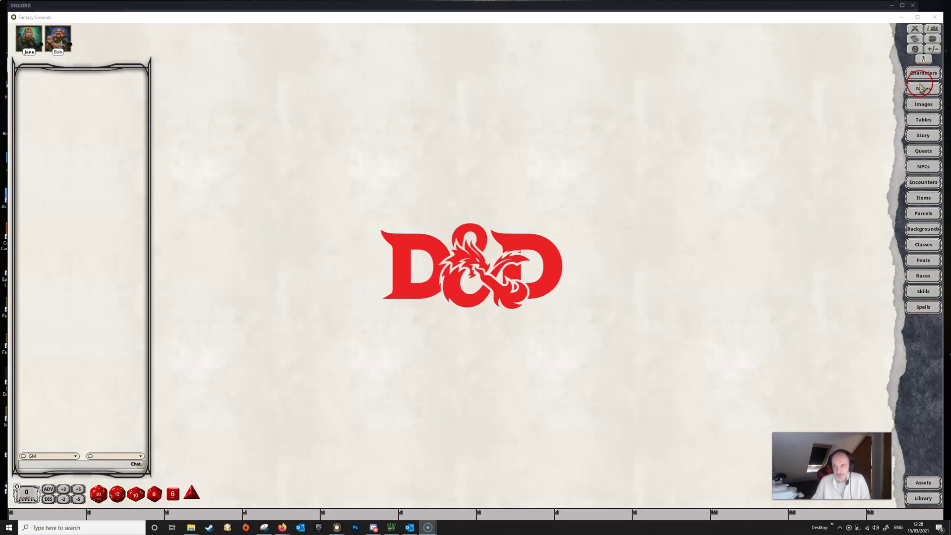
Step: Open the Cellar-Complex map, show its editing tools and enable lighting on it
{"action": "left_click", "coordinate": [923, 104]}
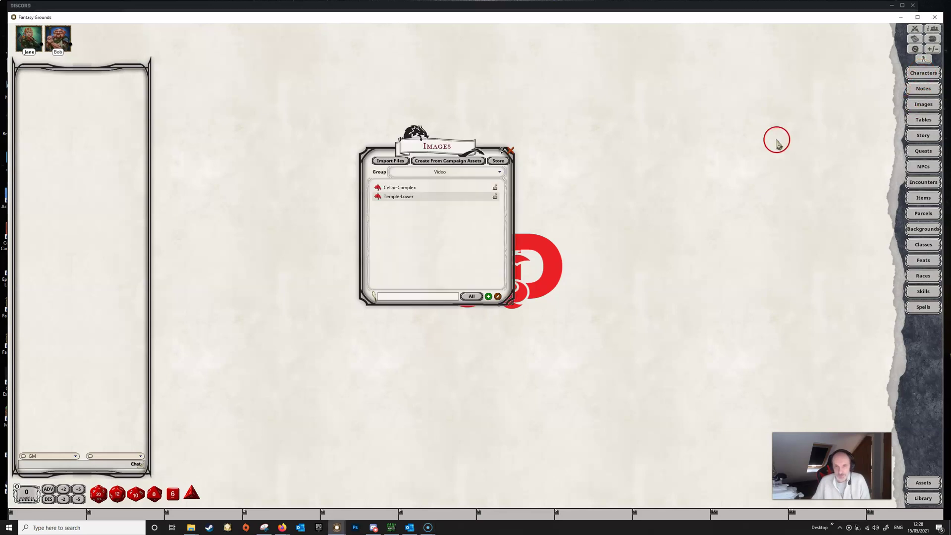
{"action": "left_click", "coordinate": [416, 188]}
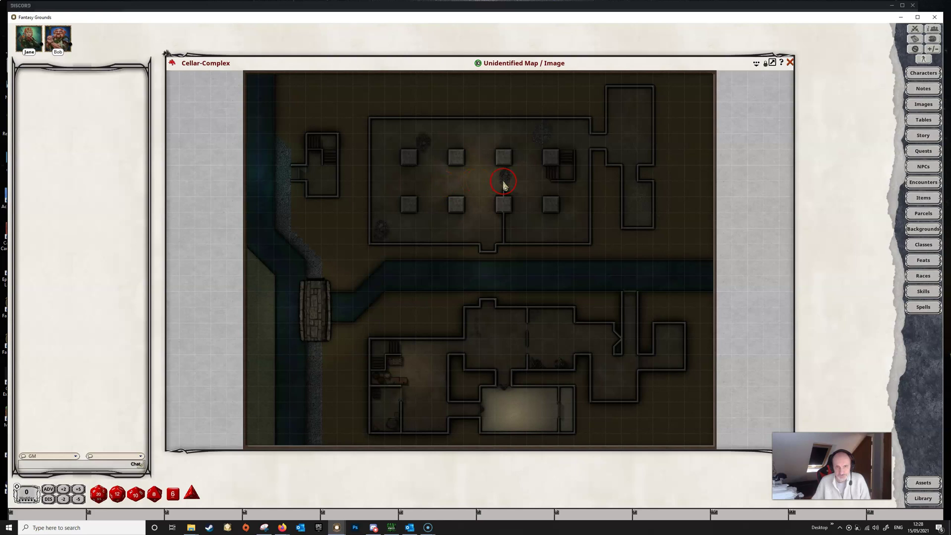
{"action": "left_click", "coordinate": [756, 63]}
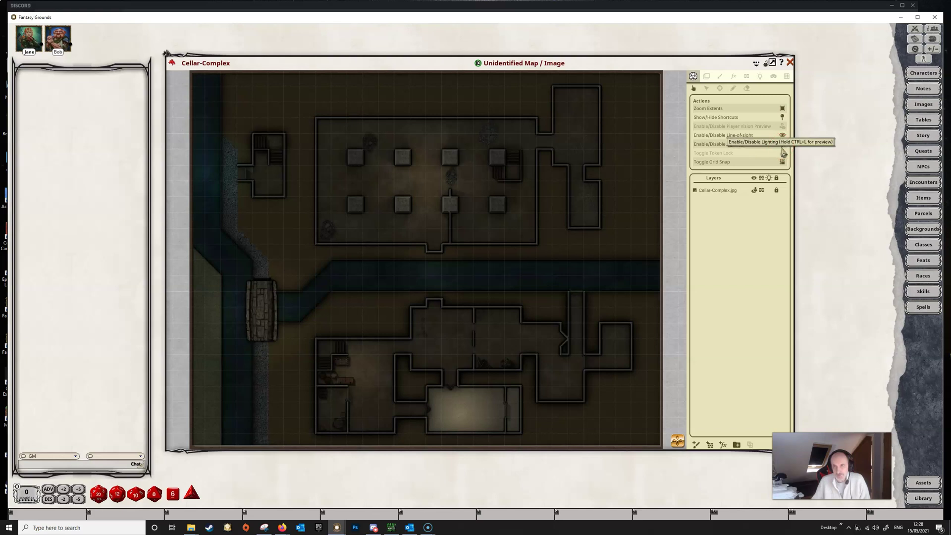
{"action": "left_click", "coordinate": [782, 146]}
Step: Review the map's lighting tools, comparing the Add Light and Token Light settings
{"action": "left_click", "coordinate": [726, 87]}
{"action": "left_click", "coordinate": [760, 77]}
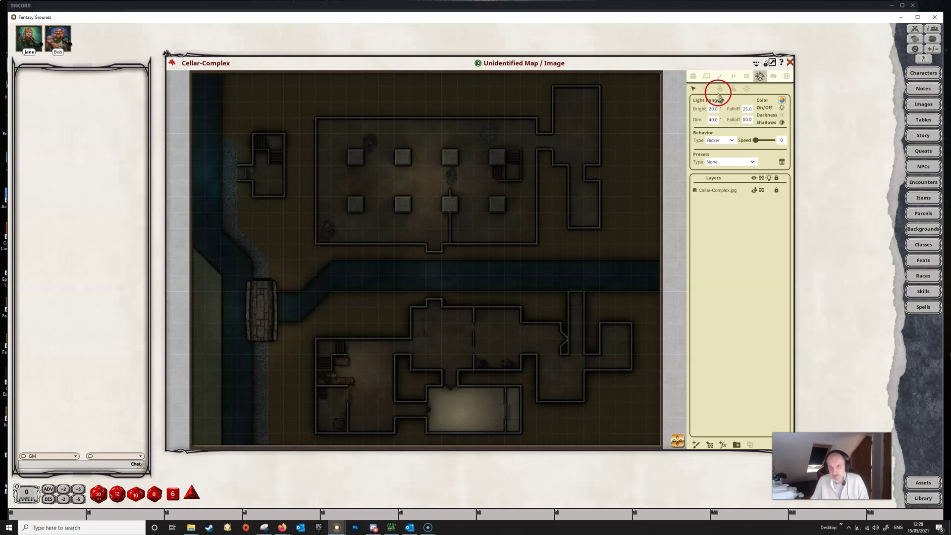
{"action": "left_click", "coordinate": [721, 93]}
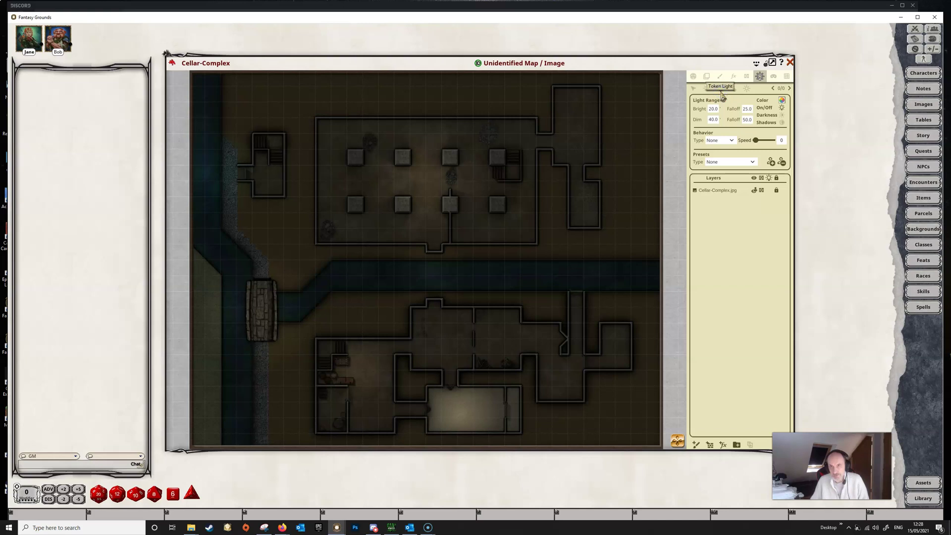
{"action": "left_click", "coordinate": [714, 107]}
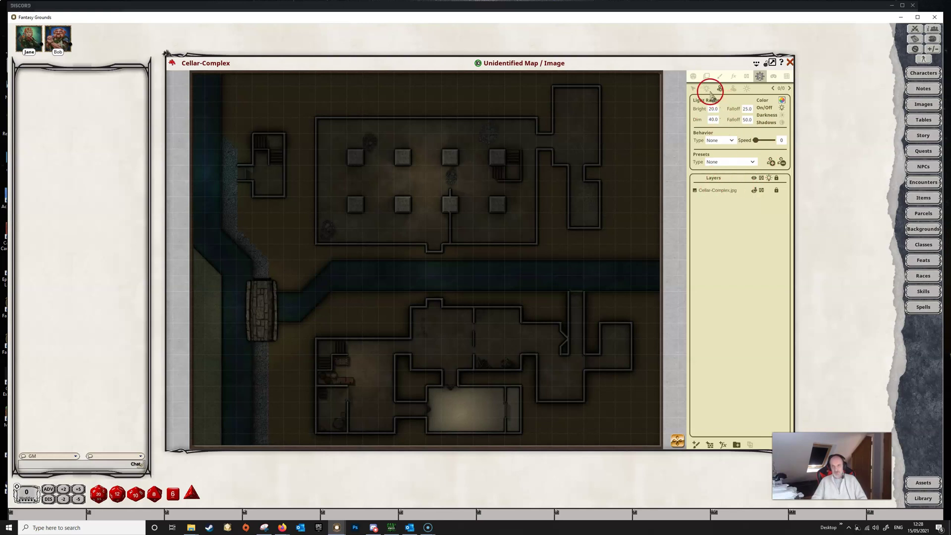
{"action": "left_click", "coordinate": [706, 90]}
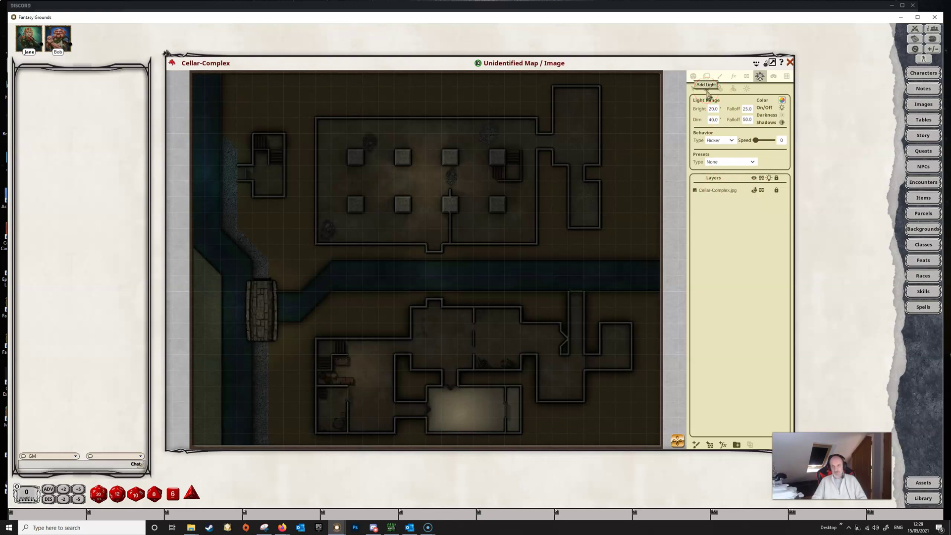
{"action": "left_click", "coordinate": [720, 90]}
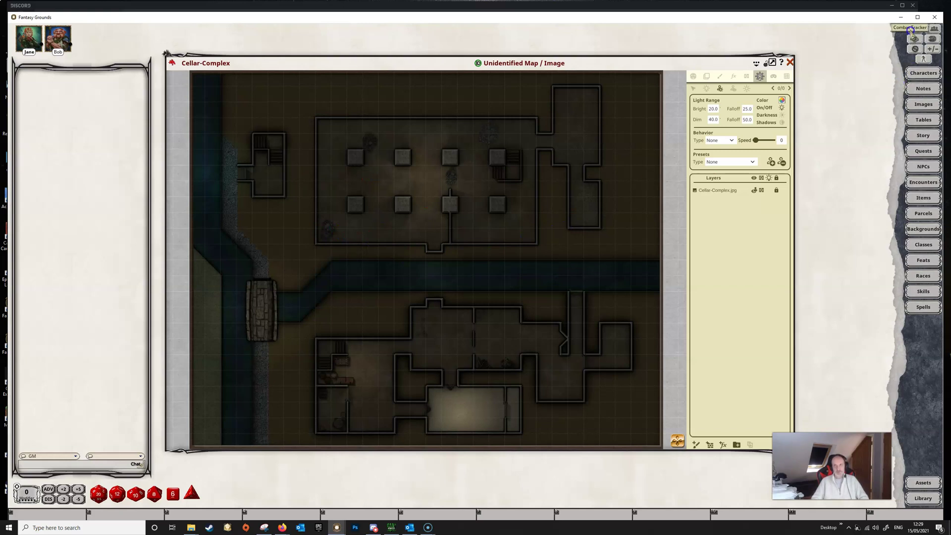
Step: Place the female player character's token from the combat tracker in the map's small northwest room, then close the tracker
{"action": "left_click", "coordinate": [914, 29]}
{"action": "left_click_drag", "start_coordinate": [712, 245], "coordinate": [276, 179]}
{"action": "left_click", "coordinate": [921, 196]}
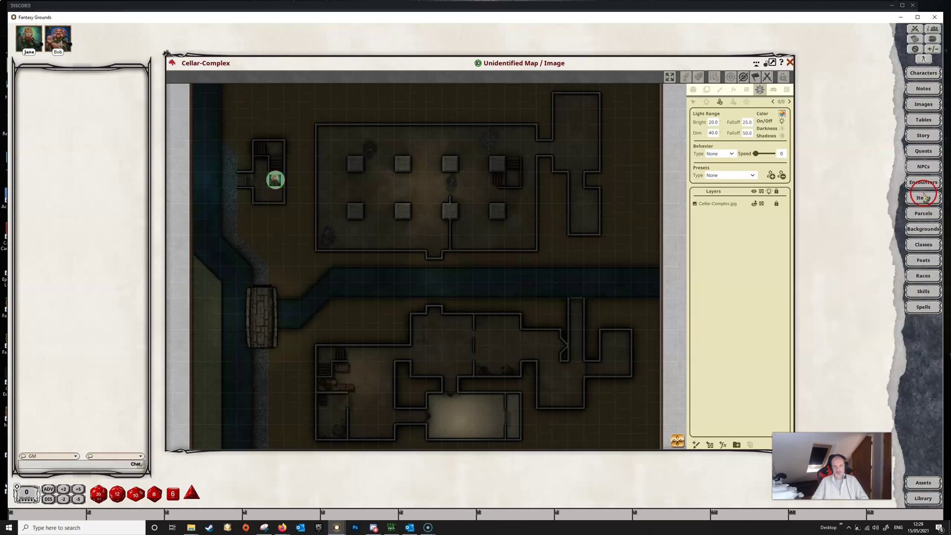
{"action": "scroll", "coordinate": [305, 222], "scroll_direction": "up", "scroll_amount": 1}
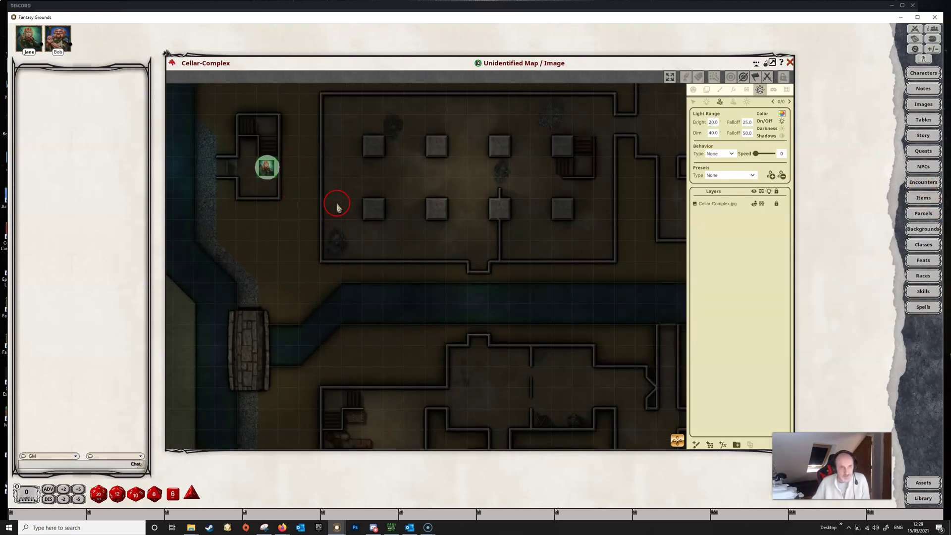
Step: Preview the player vision on the map and turn the preview back off
{"action": "left_click", "coordinate": [693, 90]}
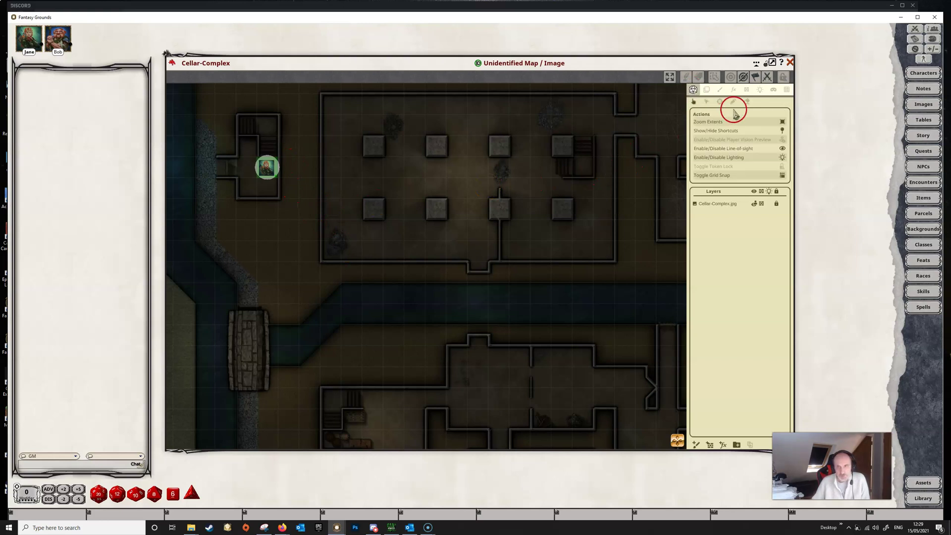
{"action": "left_click", "coordinate": [783, 141]}
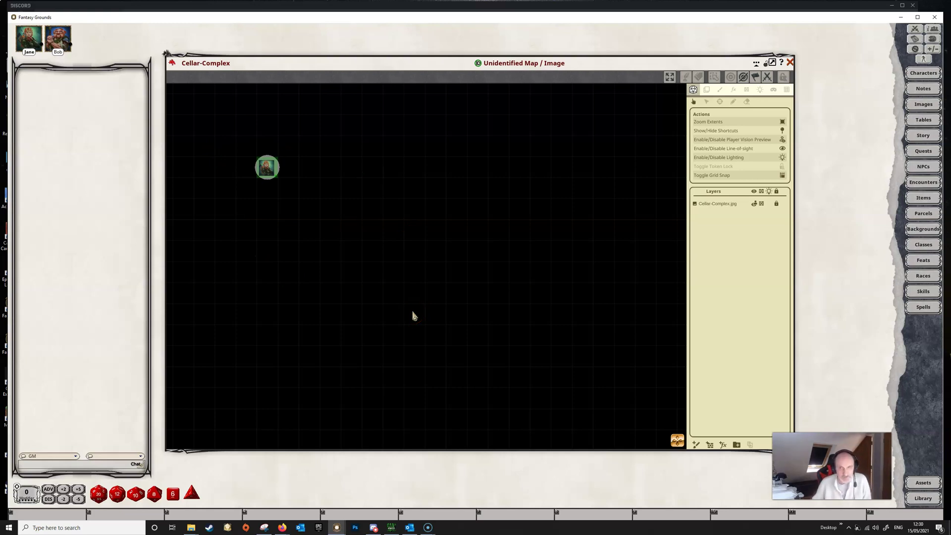
{"action": "left_click", "coordinate": [782, 143]}
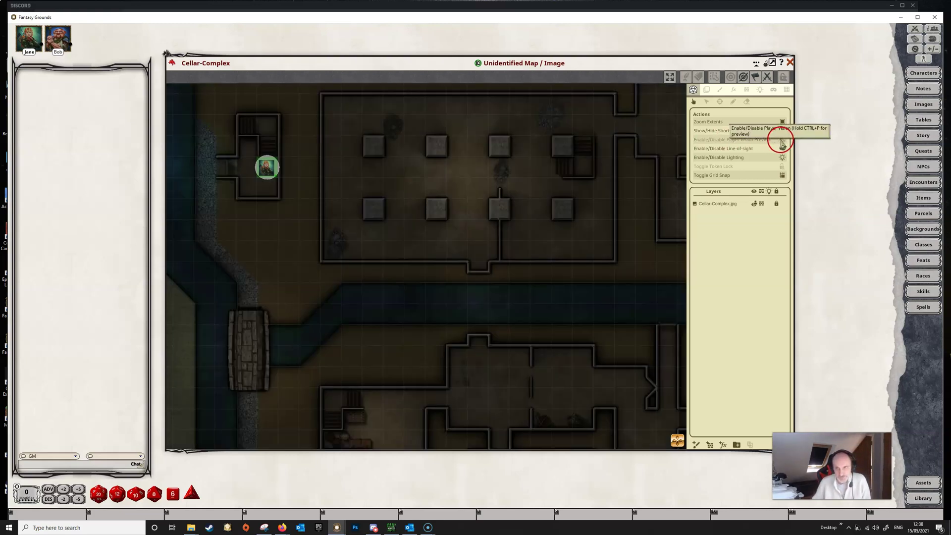
Step: Add a token light with the Candle preset to the player character's token
{"action": "left_click", "coordinate": [760, 91]}
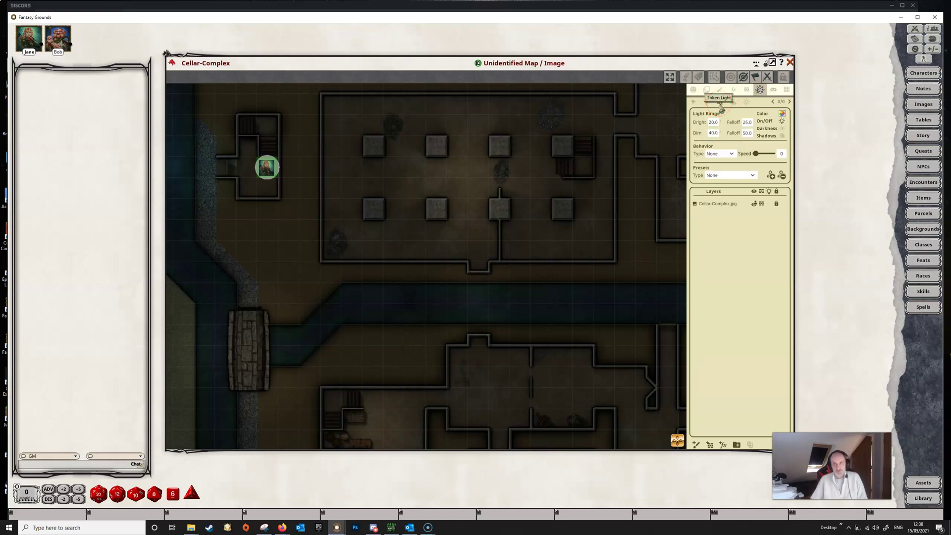
{"action": "left_click", "coordinate": [753, 175]}
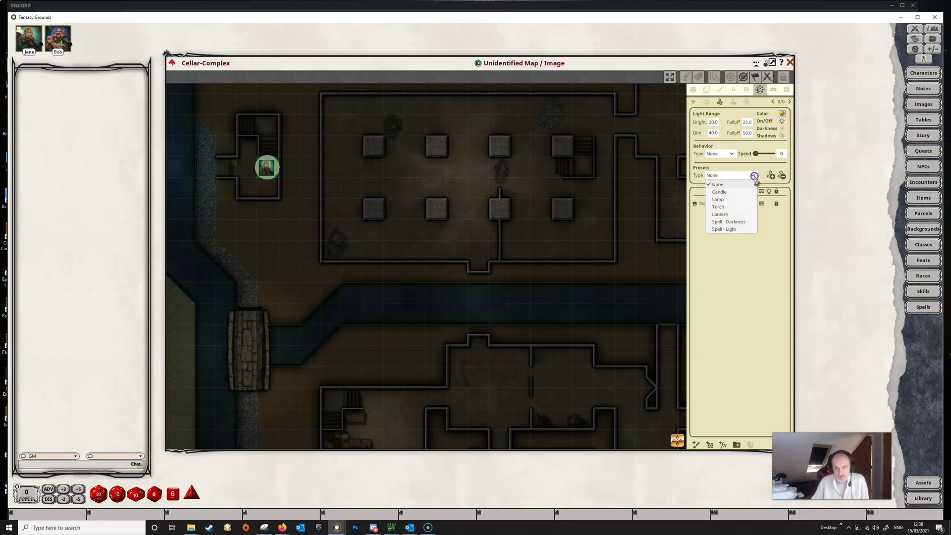
{"action": "left_click", "coordinate": [724, 192]}
{"action": "left_click", "coordinate": [272, 174]}
{"action": "left_click", "coordinate": [271, 175]}
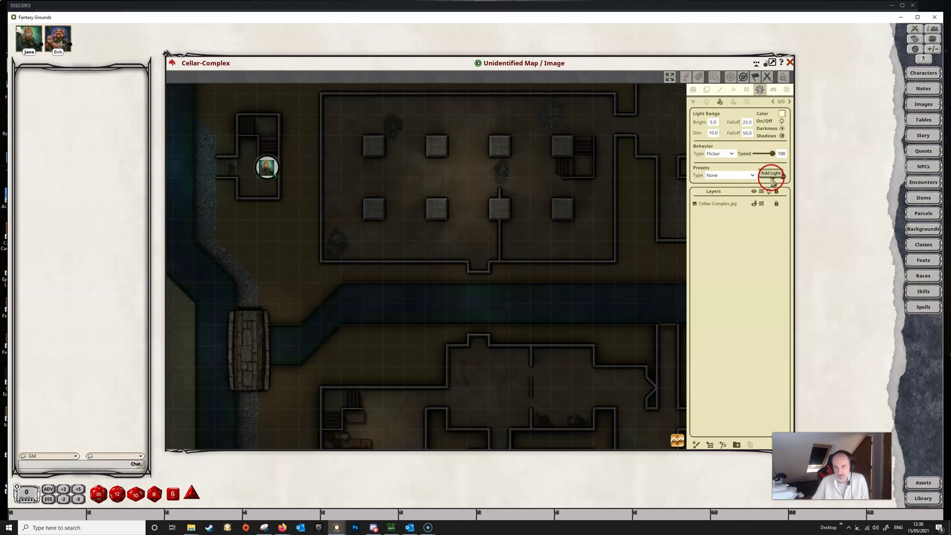
{"action": "left_click", "coordinate": [771, 182]}
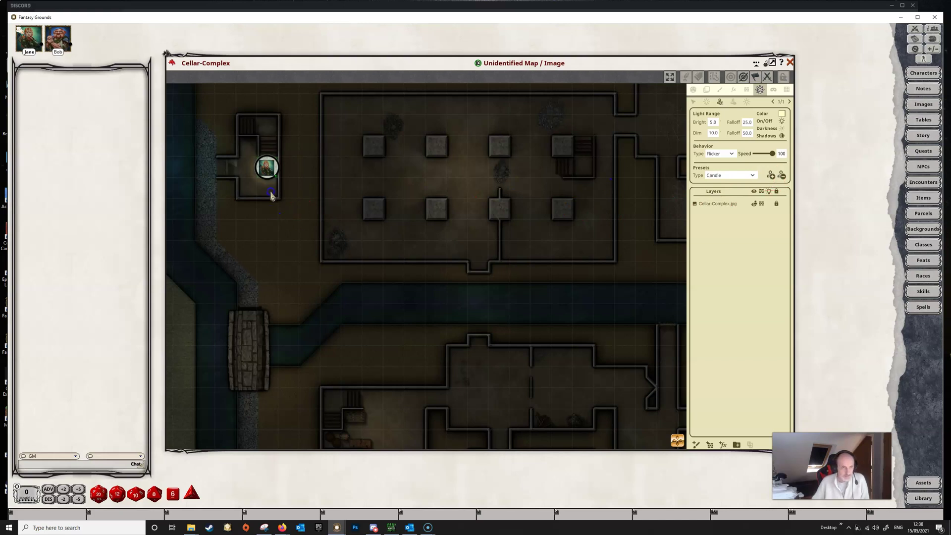
Step: Share the Cellar-Complex map with the players
{"action": "right_click", "coordinate": [359, 285]}
{"action": "left_click", "coordinate": [327, 283]}
{"action": "left_click", "coordinate": [290, 283]}
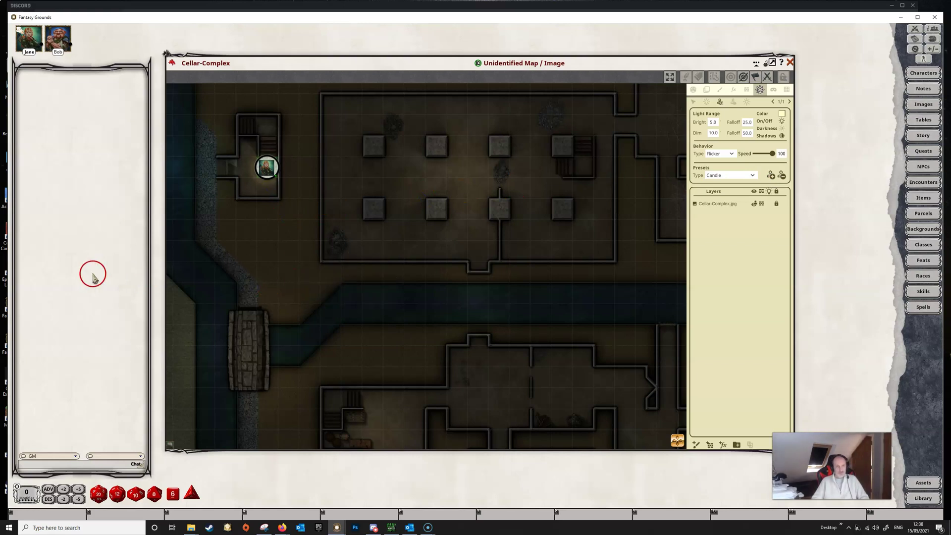
Step: Bring the player's client window into view and examine the candlelight around the token on the shared map
{"action": "left_click_drag", "start_coordinate": [0, 44], "coordinate": [406, 30]}
{"action": "scroll", "coordinate": [276, 249], "scroll_direction": "up", "scroll_amount": 4}
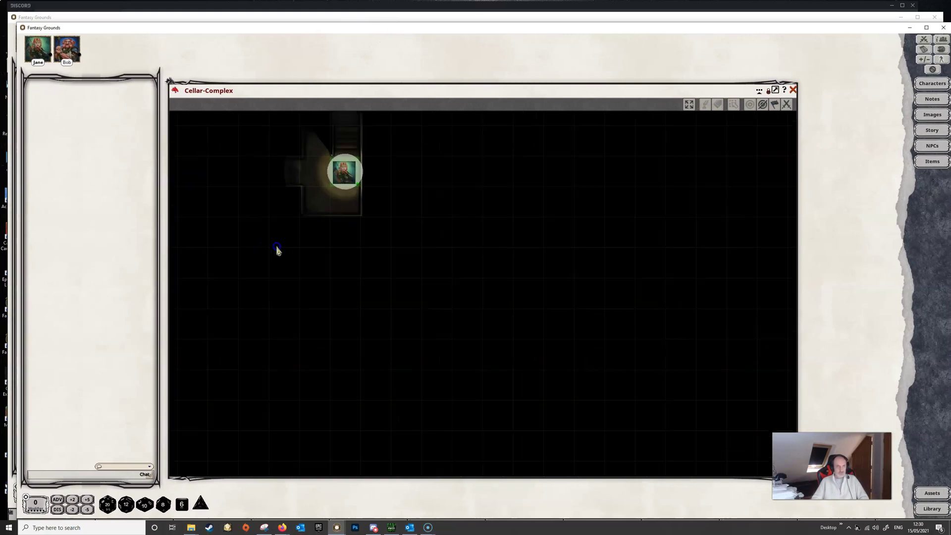
{"action": "left_click_drag", "start_coordinate": [328, 221], "coordinate": [289, 336]}
{"action": "left_click", "coordinate": [369, 219]}
{"action": "left_click", "coordinate": [302, 268]}
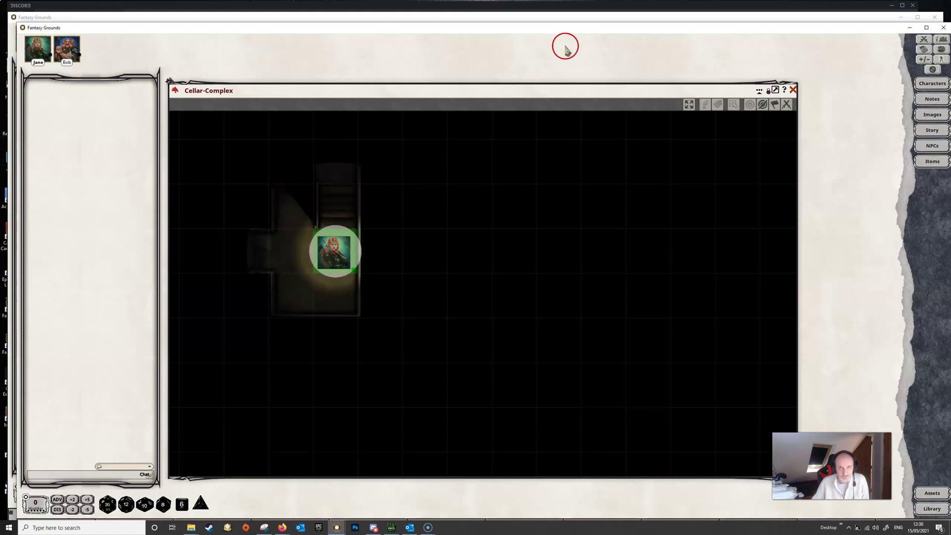
Step: In the player's client, walk the token three squares west out of the room onto the riverside path
{"action": "left_click_drag", "start_coordinate": [593, 28], "coordinate": [0, 65]}
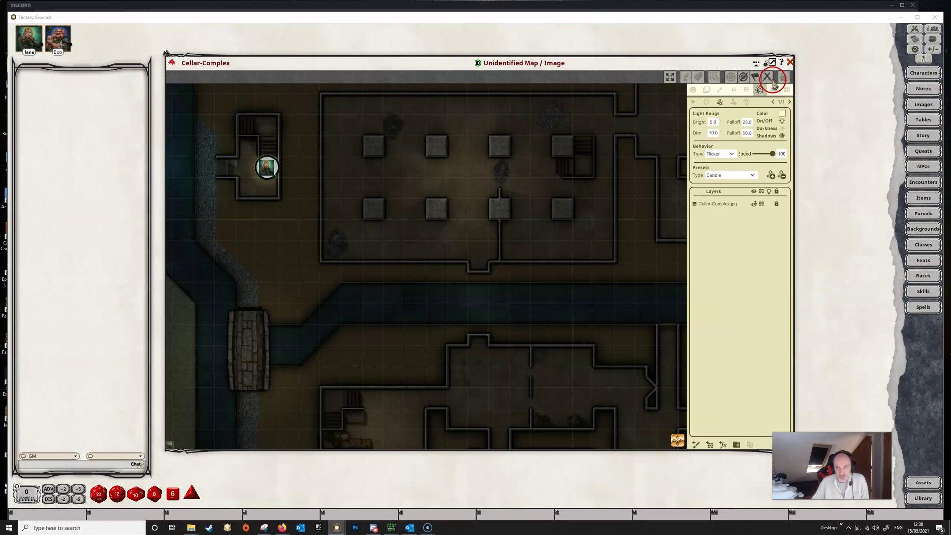
{"action": "left_click_drag", "start_coordinate": [0, 65], "coordinate": [566, 25]}
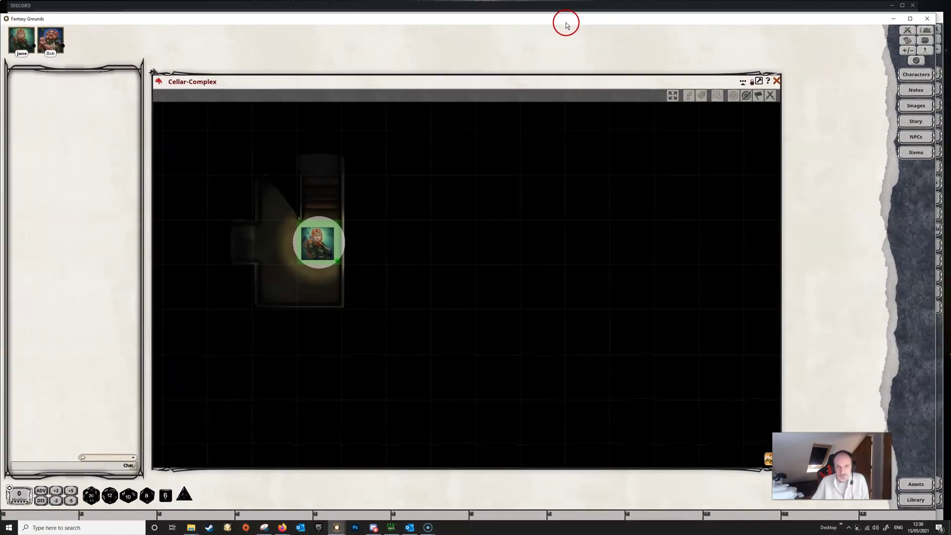
{"action": "left_click", "coordinate": [320, 246]}
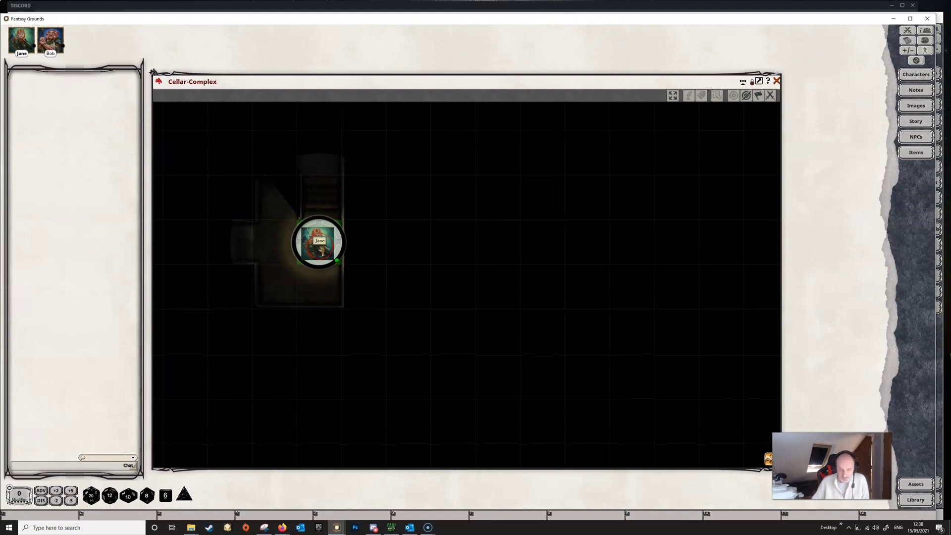
{"action": "key", "text": "Left"}
{"action": "key", "text": "Left"}
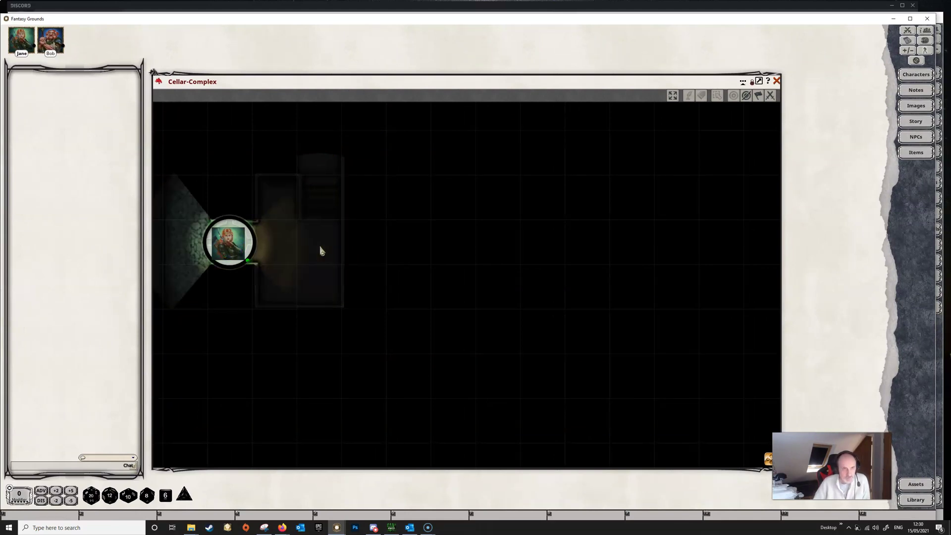
{"action": "key", "text": "Left"}
{"action": "left_click_drag", "start_coordinate": [321, 250], "coordinate": [446, 248]}
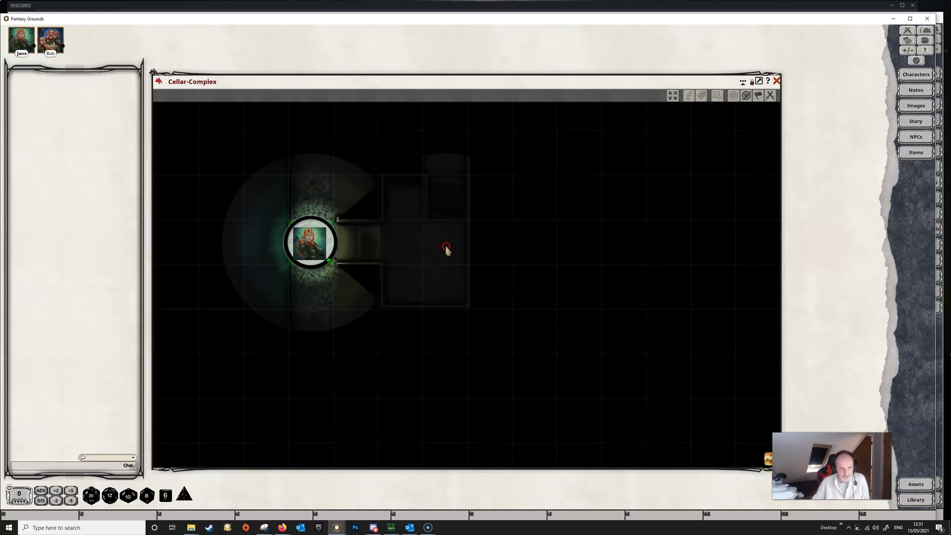
Step: Examine the token's lit area and the previously explored room on the player's map at different zoom levels
{"action": "left_click", "coordinate": [11, 524]}
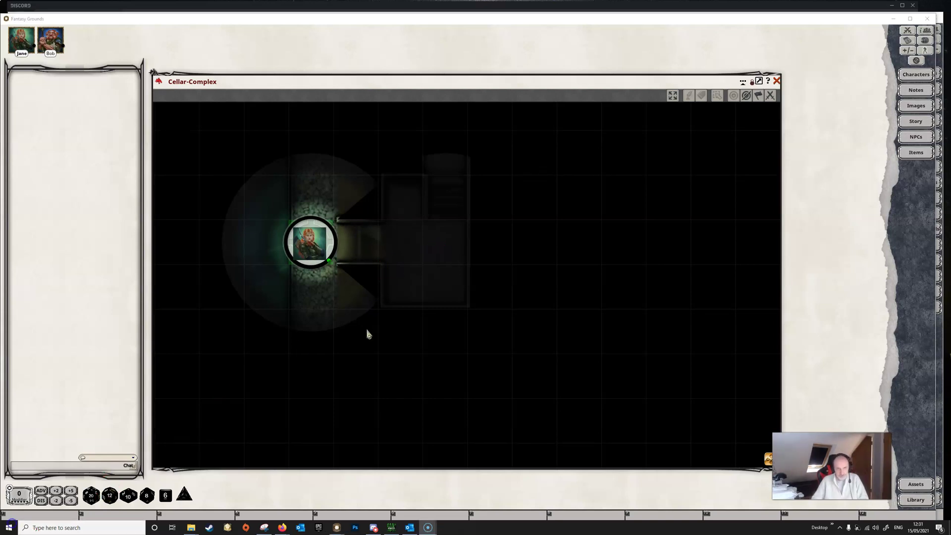
{"action": "left_click", "coordinate": [377, 323]}
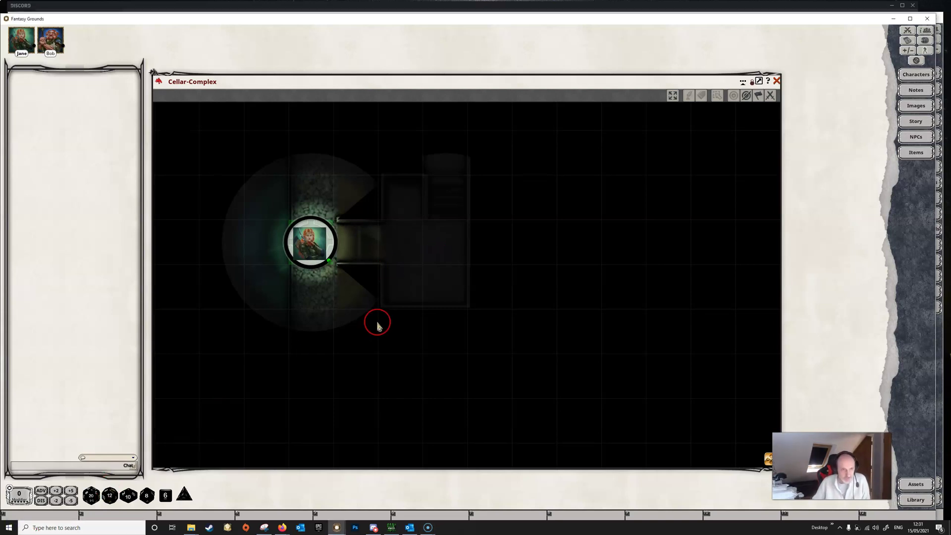
{"action": "scroll", "coordinate": [377, 325], "scroll_direction": "down", "scroll_amount": 3}
{"action": "scroll", "coordinate": [377, 325], "scroll_direction": "down", "scroll_amount": 4}
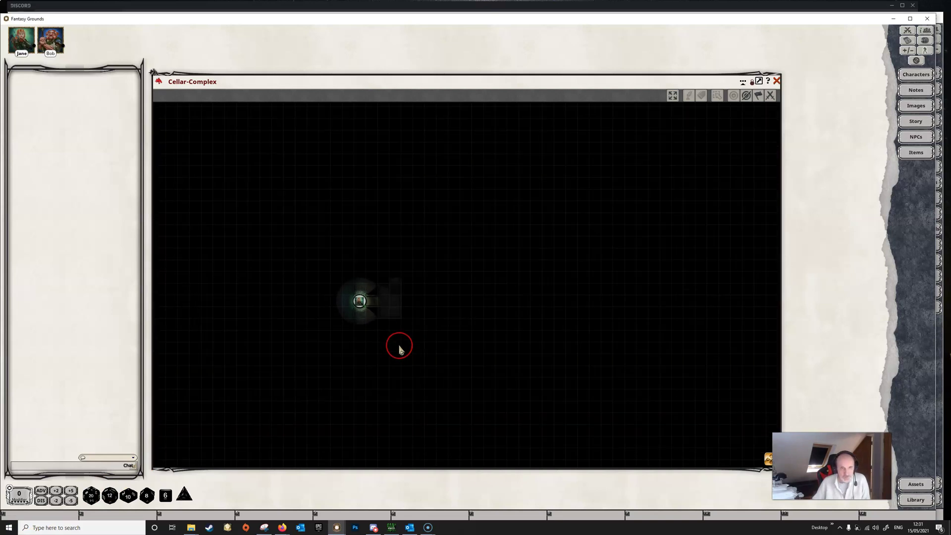
{"action": "left_click_drag", "start_coordinate": [399, 349], "coordinate": [386, 299]}
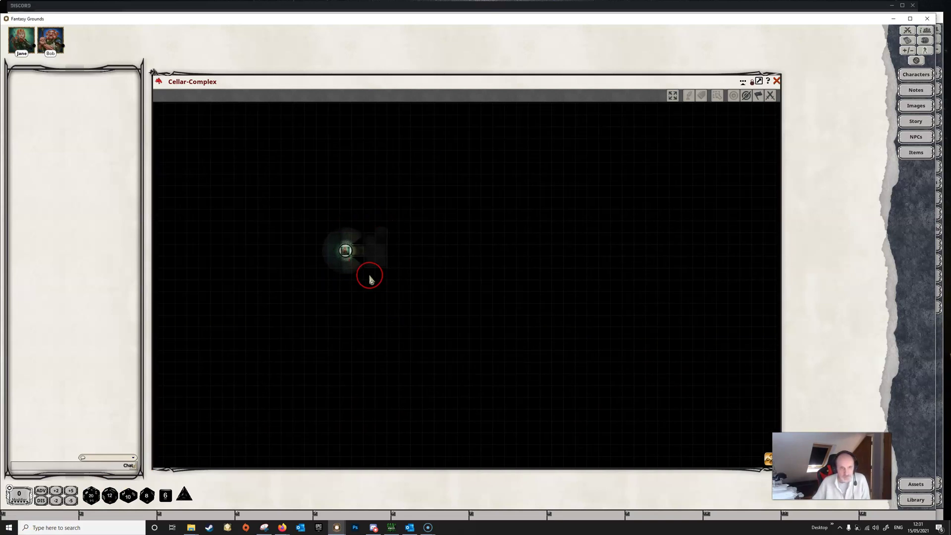
{"action": "scroll", "coordinate": [371, 280], "scroll_direction": "up", "scroll_amount": 3}
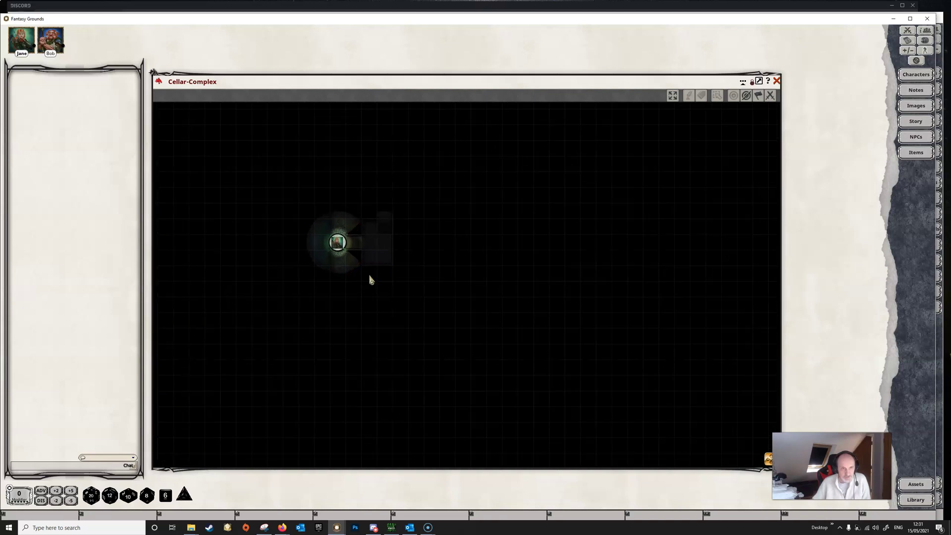
{"action": "left_click_drag", "start_coordinate": [375, 224], "coordinate": [376, 269]}
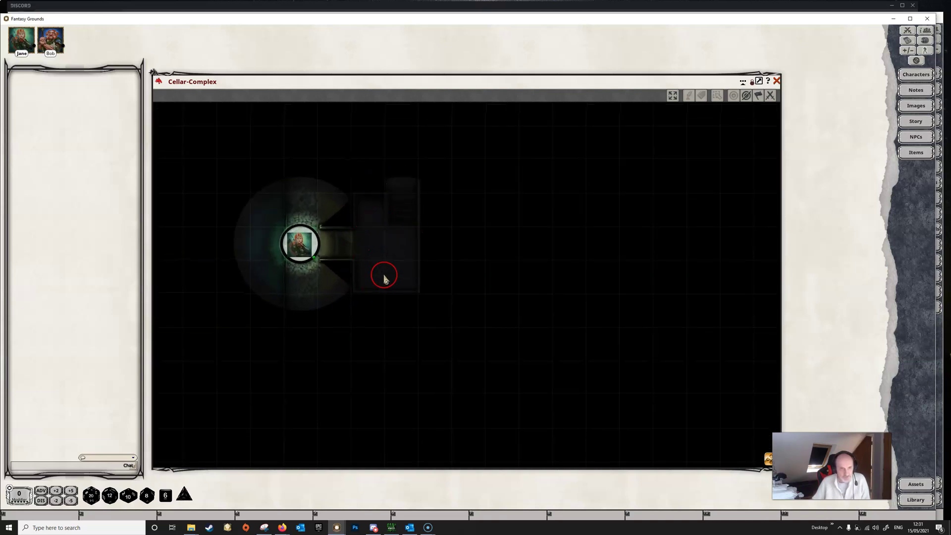
{"action": "left_click", "coordinate": [366, 274]}
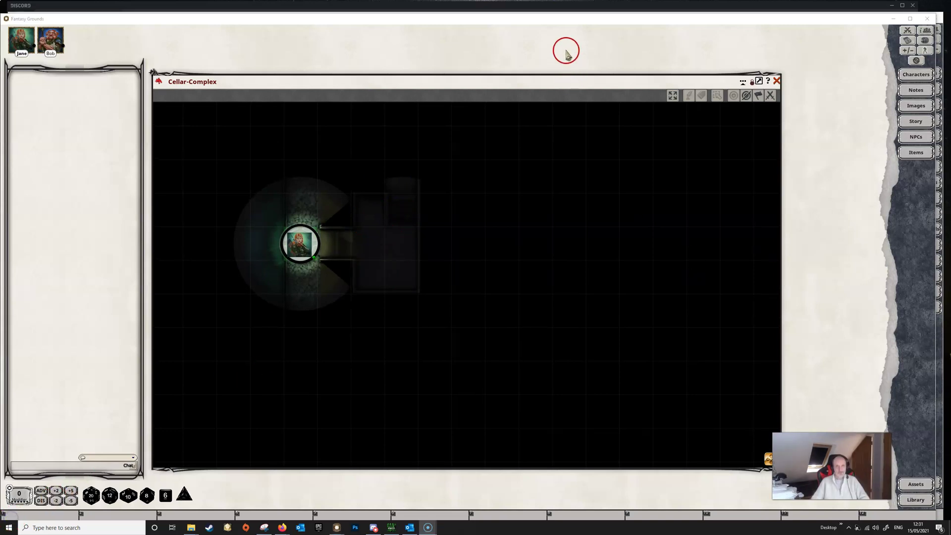
Step: Return to the game master's window and add the Acolyte of Bane NPC to the combat tracker
{"action": "left_click_drag", "start_coordinate": [564, 23], "coordinate": [0, 25]}
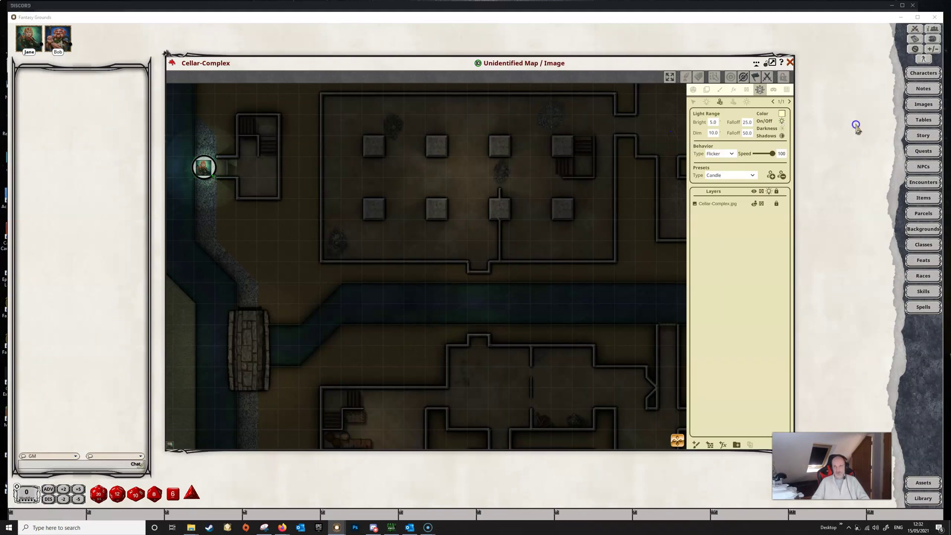
{"action": "left_click", "coordinate": [915, 28]}
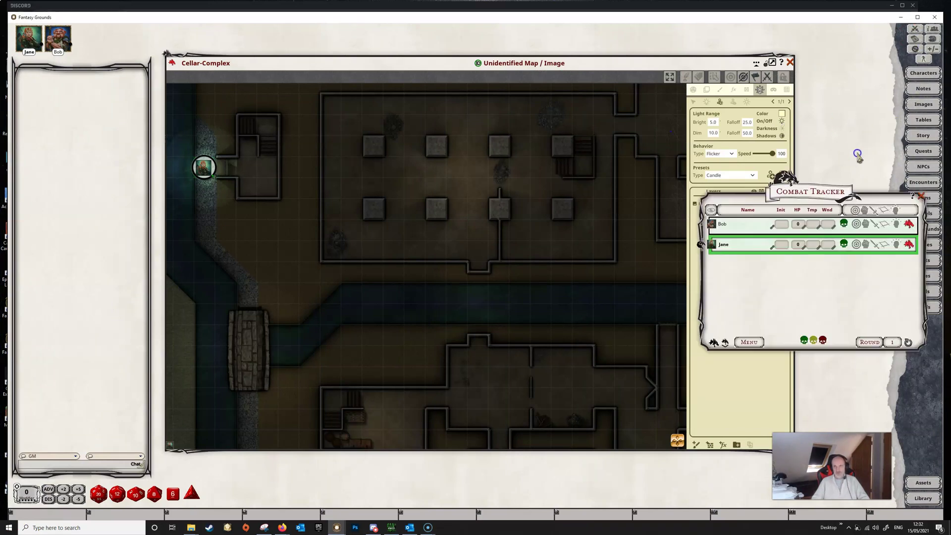
{"action": "left_click_drag", "start_coordinate": [839, 193], "coordinate": [787, 137]}
{"action": "left_click", "coordinate": [760, 240]}
{"action": "left_click_drag", "start_coordinate": [425, 244], "coordinate": [738, 241]}
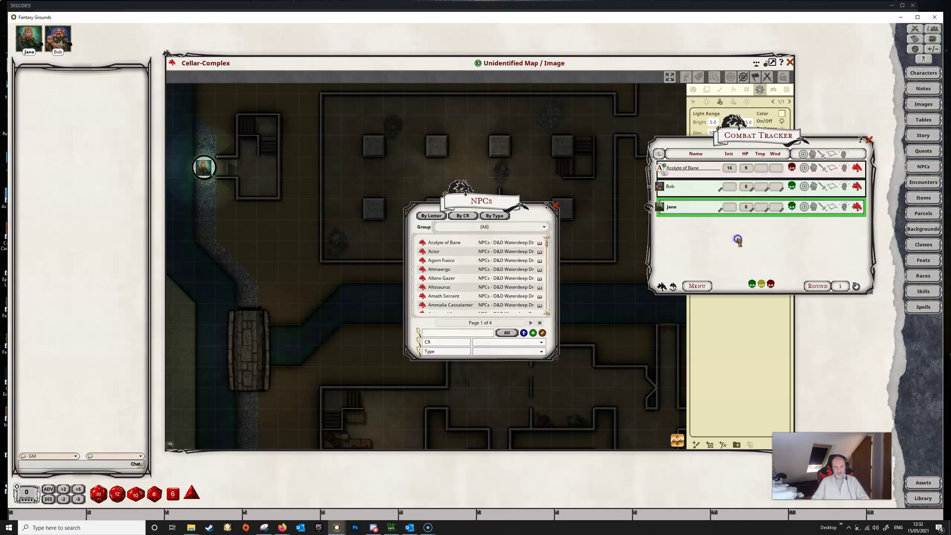
Step: Close the NPC list and place two Acolyte of Bane tokens one above the other at the river bend on the map
{"action": "left_click", "coordinate": [555, 205]}
{"action": "left_click_drag", "start_coordinate": [659, 170], "coordinate": [351, 312]}
{"action": "left_click_drag", "start_coordinate": [658, 190], "coordinate": [352, 335]}
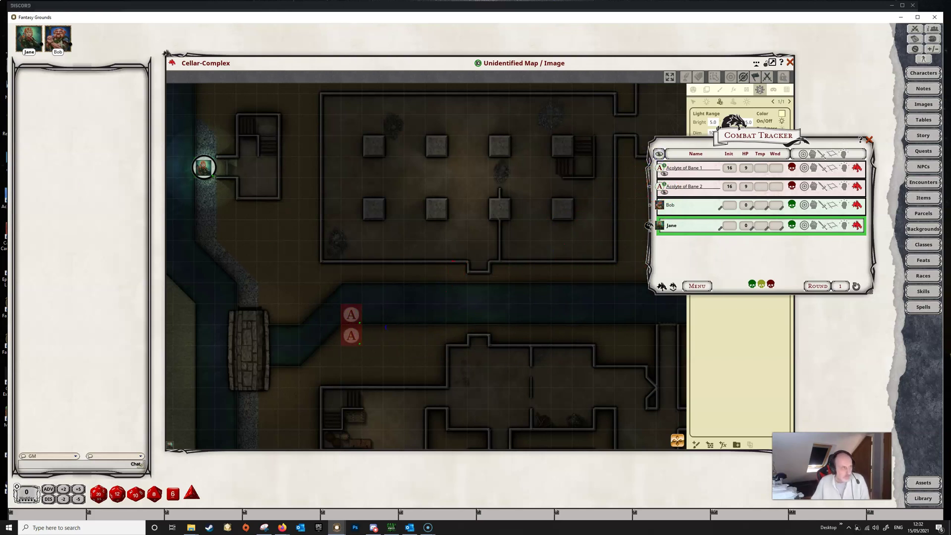
Step: Bring the player's client window into view and select the player's token on the riverside path
{"action": "left_click_drag", "start_coordinate": [0, 22], "coordinate": [598, 21]}
{"action": "left_click", "coordinate": [364, 195]}
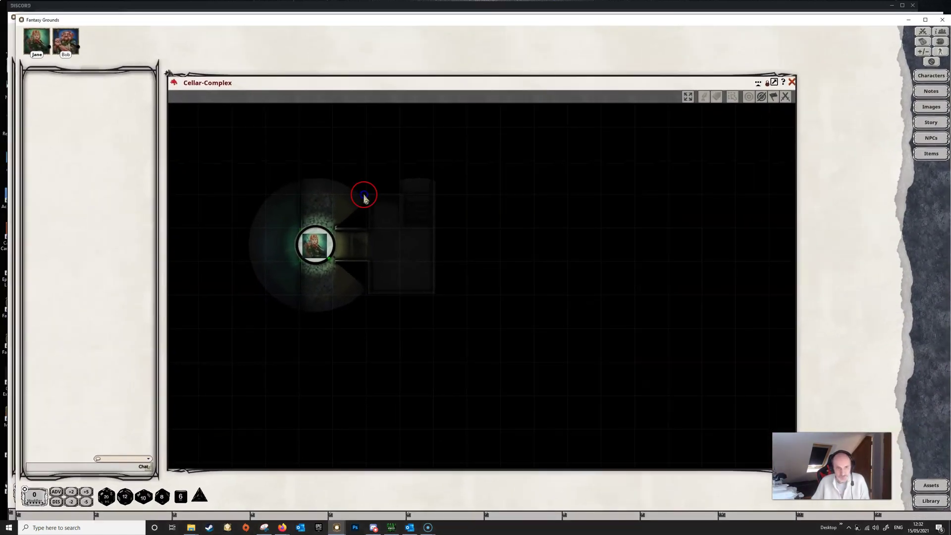
{"action": "left_click", "coordinate": [314, 246]}
{"action": "scroll", "coordinate": [348, 263], "scroll_direction": "down", "scroll_amount": 3}
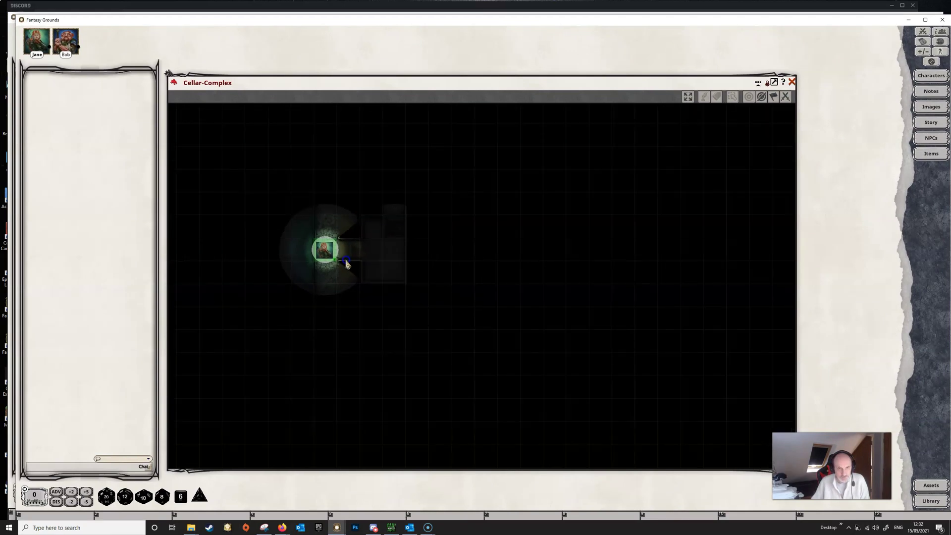
{"action": "left_click_drag", "start_coordinate": [355, 333], "coordinate": [351, 281]}
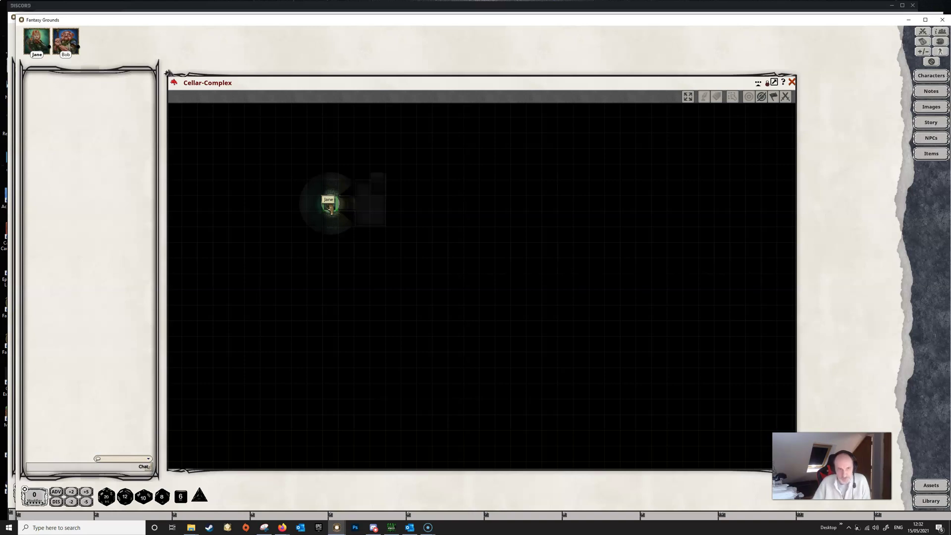
{"action": "key", "text": "Down"}
{"action": "left_click", "coordinate": [315, 179]}
{"action": "left_click", "coordinate": [340, 188]}
{"action": "left_click", "coordinate": [329, 188]}
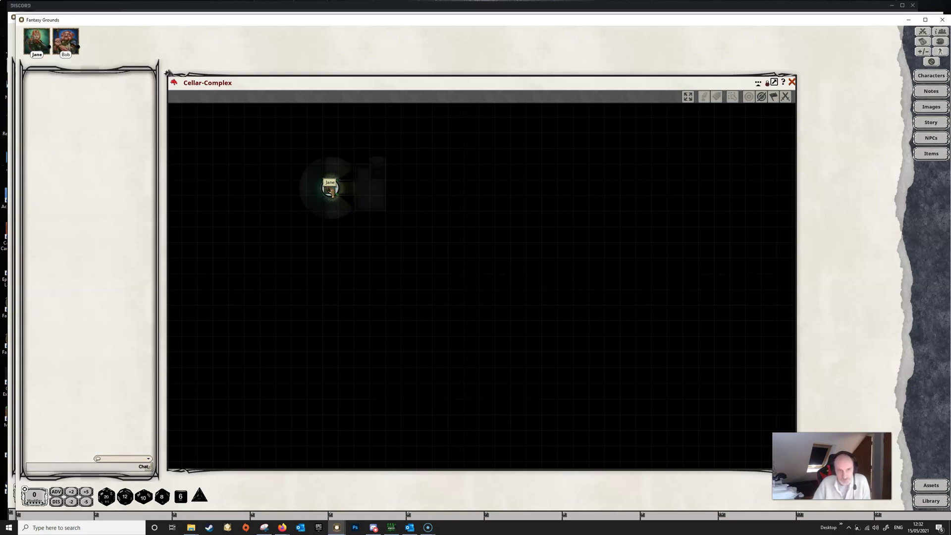
Step: Walk the token six squares south and six squares east to the square diagonally beside the upper acolyte
{"action": "key", "text": "Down"}
{"action": "key", "text": "Down"}
{"action": "key", "text": "Down"}
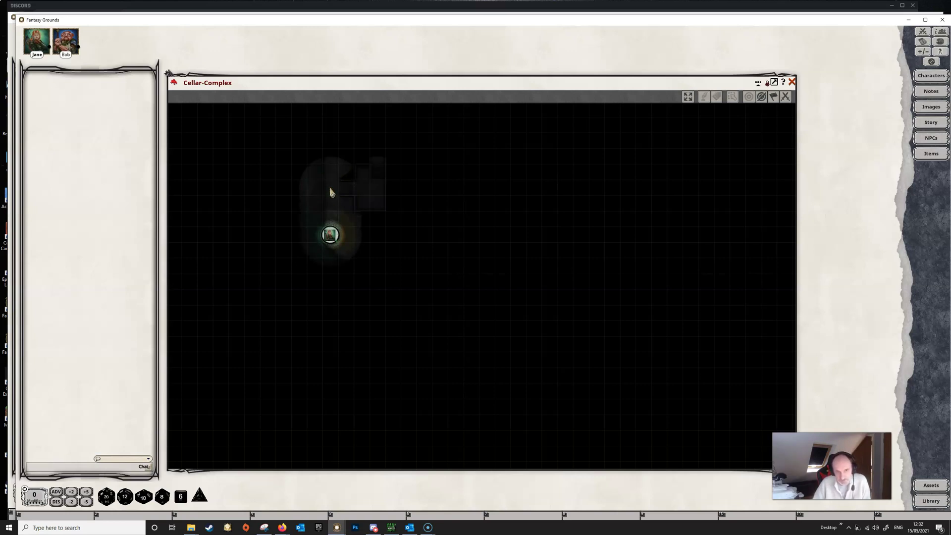
{"action": "key", "text": "Down"}
{"action": "key", "text": "Down"}
{"action": "key", "text": "Down"}
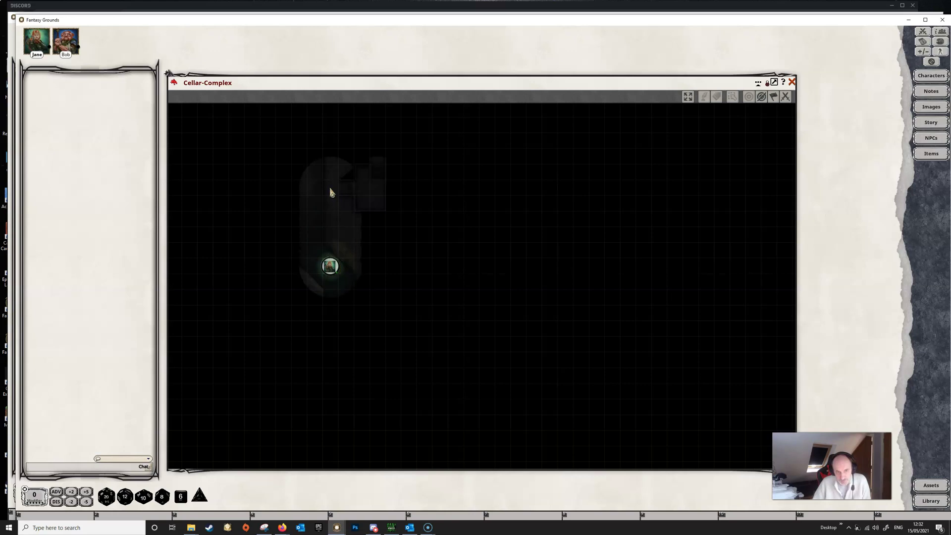
{"action": "key", "text": "Right"}
{"action": "key", "text": "Right"}
{"action": "key", "text": "Right"}
{"action": "key", "text": "Right"}
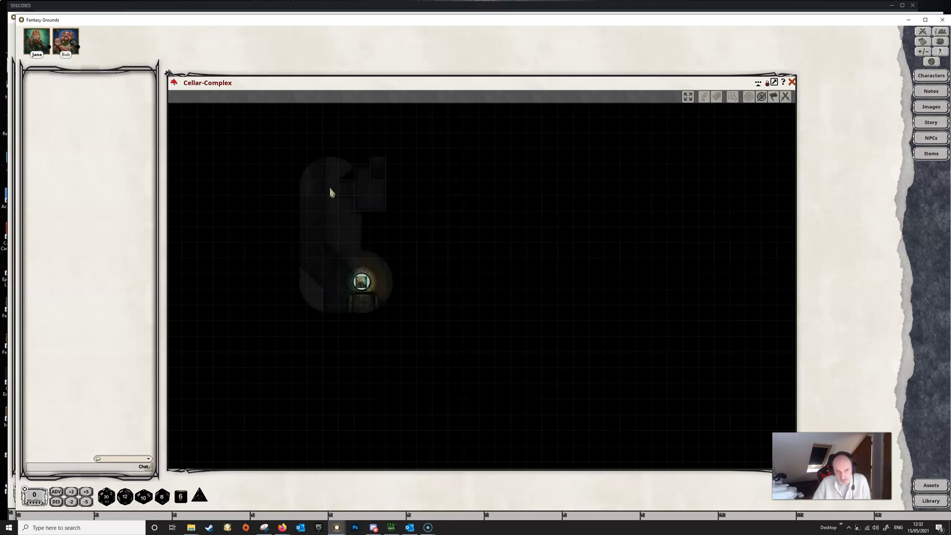
{"action": "key", "text": "Right"}
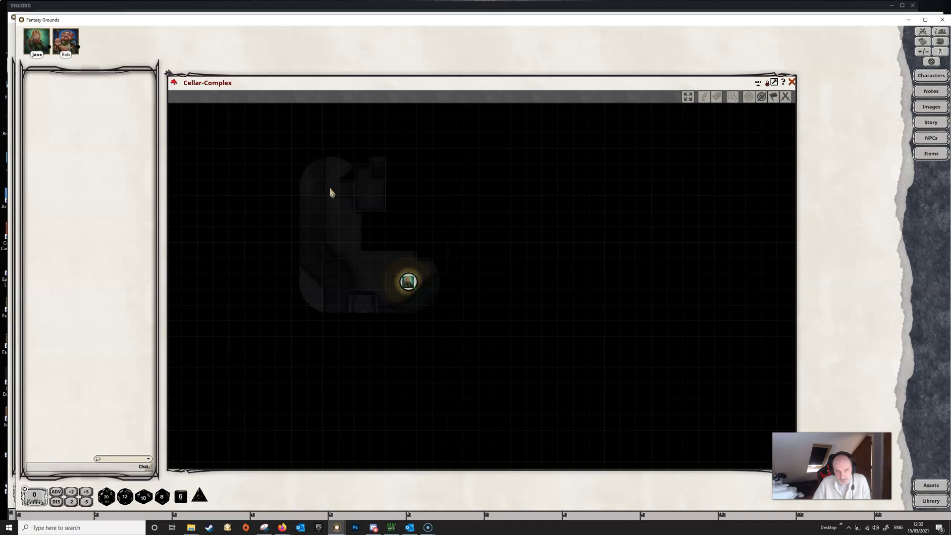
{"action": "key", "text": "Right"}
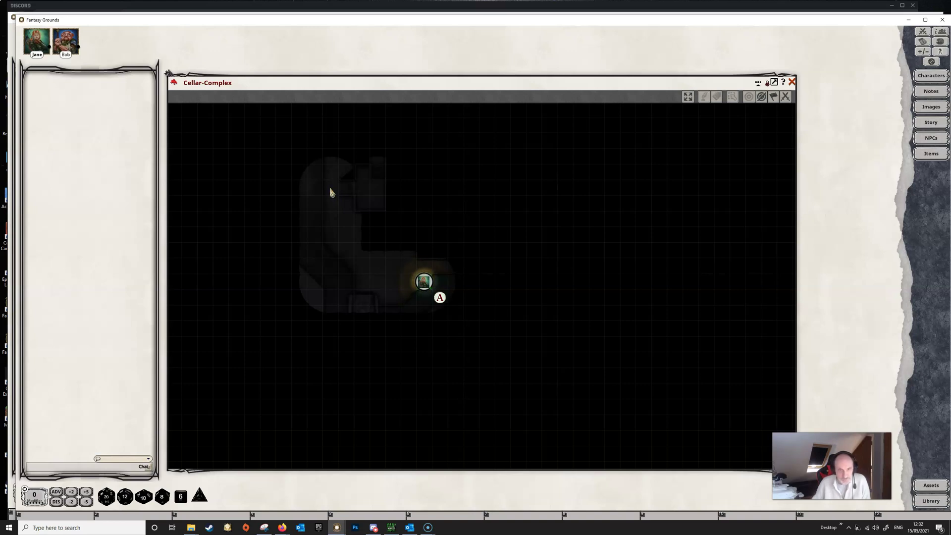
Step: Move the token one square diagonally southwest and one square east so it stands directly beside the upper acolyte
{"action": "scroll", "coordinate": [407, 318], "scroll_direction": "up", "scroll_amount": 3}
{"action": "scroll", "coordinate": [407, 318], "scroll_direction": "up", "scroll_amount": 2}
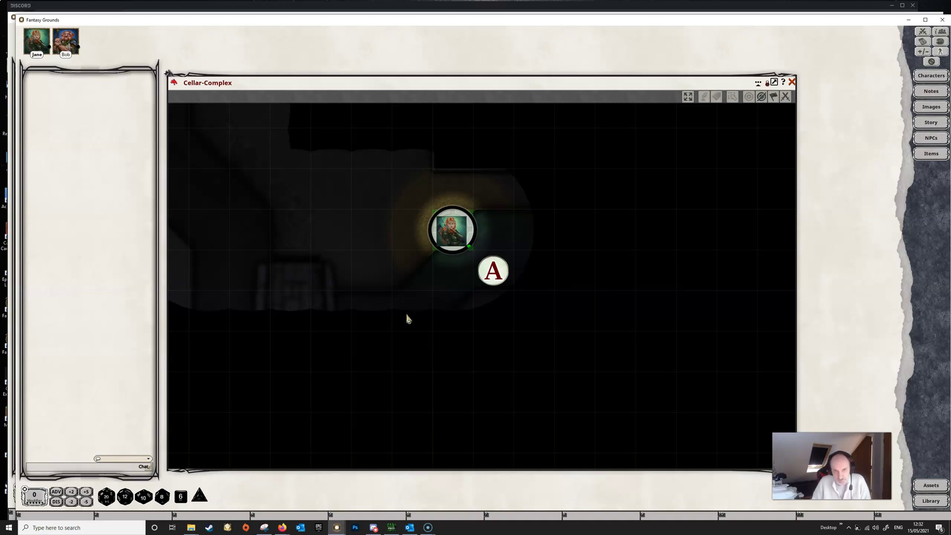
{"action": "key", "text": "Left"}
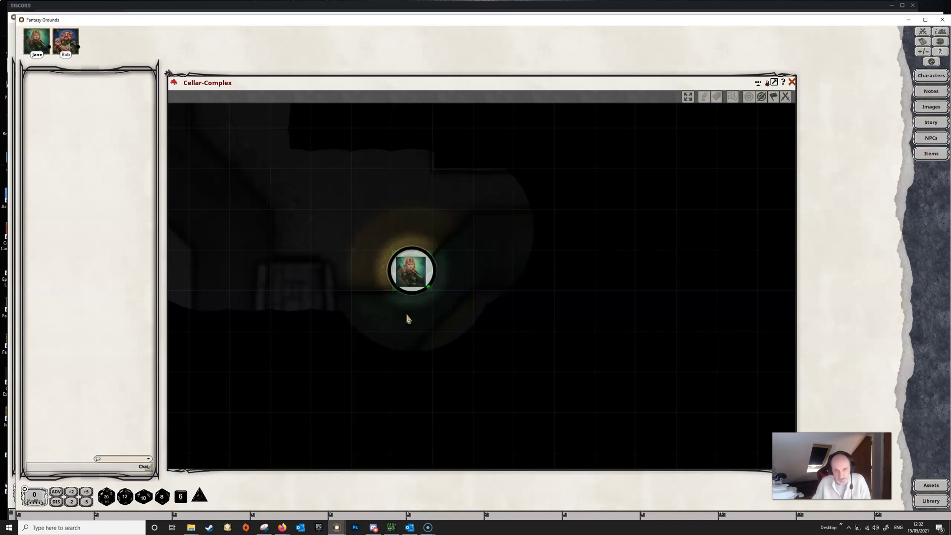
{"action": "left_click_drag", "start_coordinate": [400, 316], "coordinate": [352, 301]}
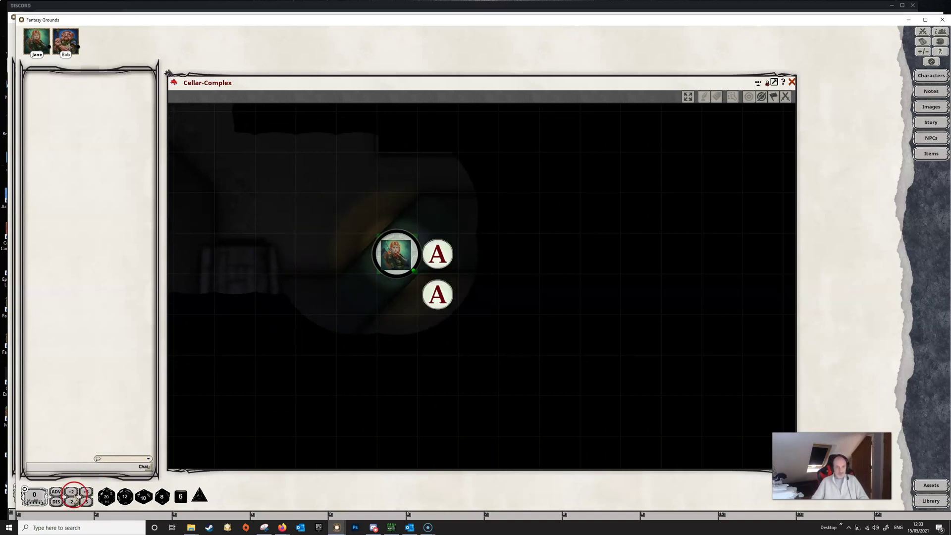
Step: Return to the game master's window and remove the candle light from the player's token
{"action": "left_click", "coordinate": [13, 516]}
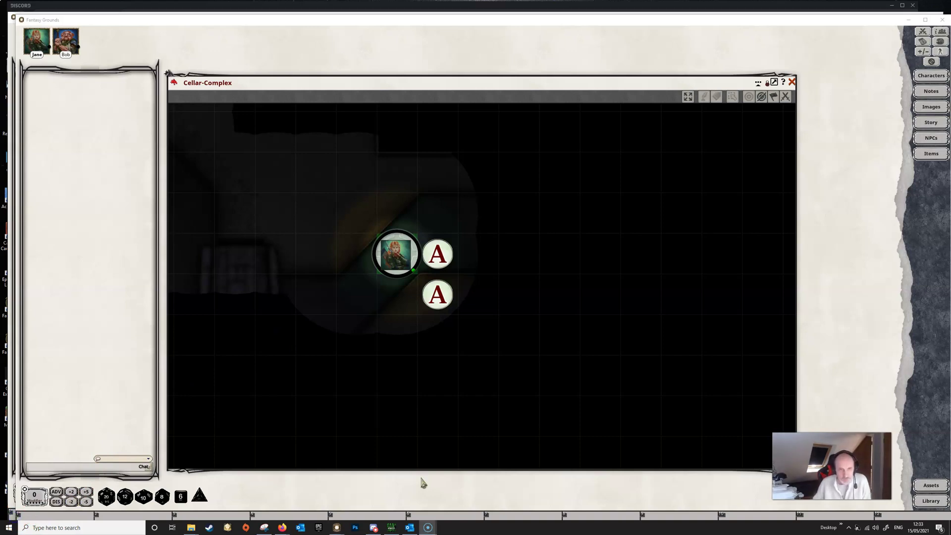
{"action": "left_click_drag", "start_coordinate": [428, 329], "coordinate": [452, 346]}
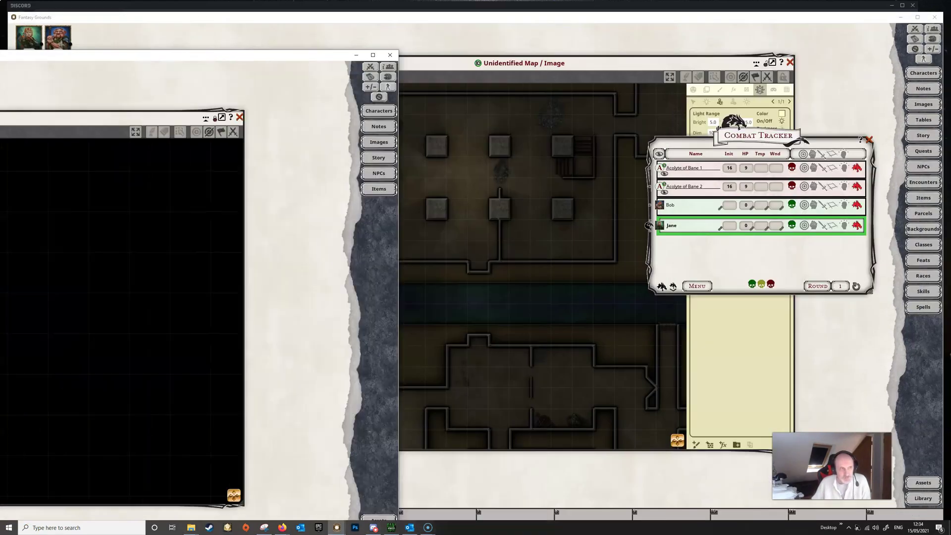
{"action": "left_click_drag", "start_coordinate": [198, 55], "coordinate": [0, 19]}
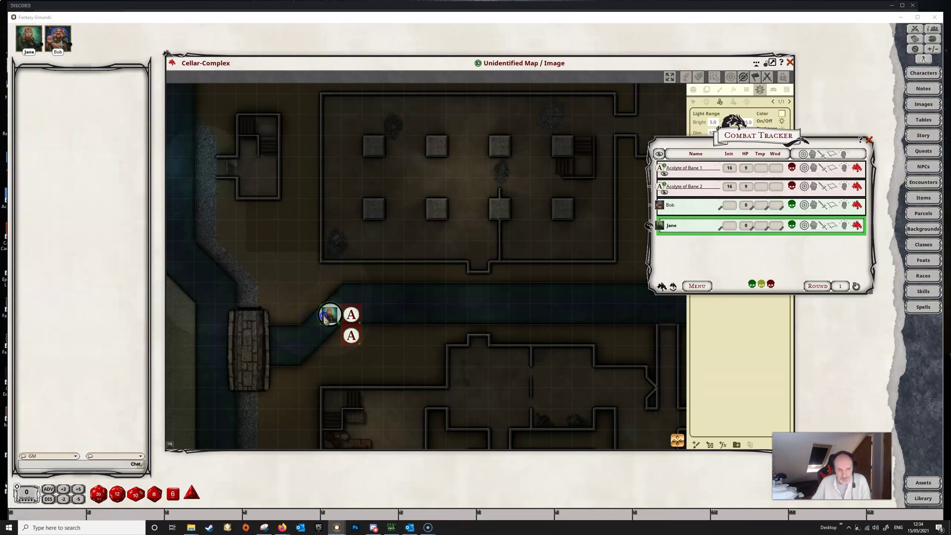
{"action": "left_click", "coordinate": [332, 317]}
{"action": "left_click", "coordinate": [332, 316]}
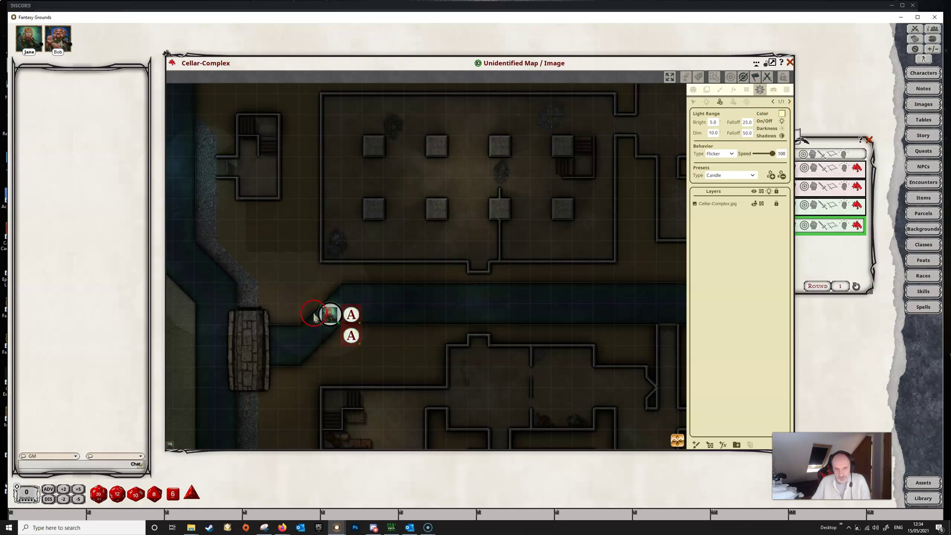
{"action": "left_click", "coordinate": [782, 176]}
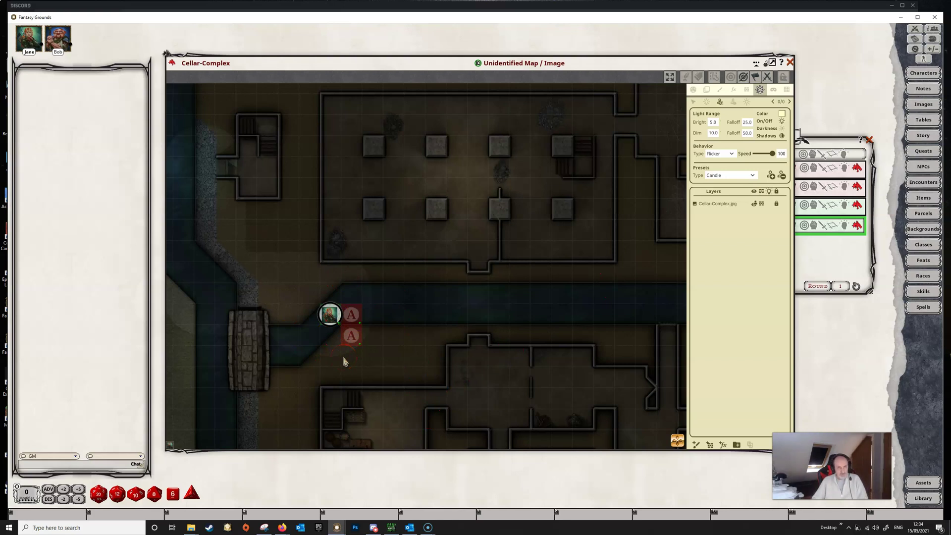
Step: Examine the token's surroundings without a light source on the game master's map and in the player's client
{"action": "scroll", "coordinate": [325, 349], "scroll_direction": "up", "scroll_amount": 5}
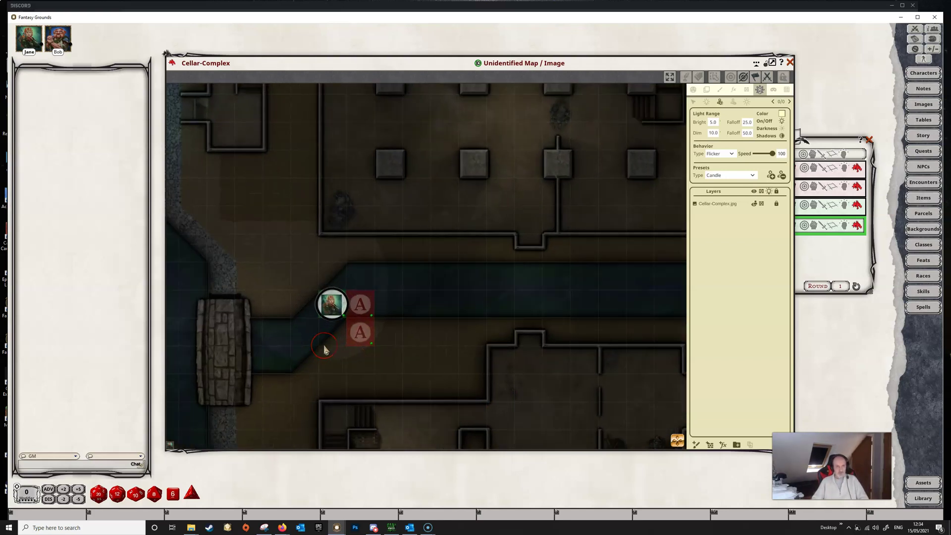
{"action": "left_click", "coordinate": [293, 251]}
{"action": "left_click", "coordinate": [256, 270]}
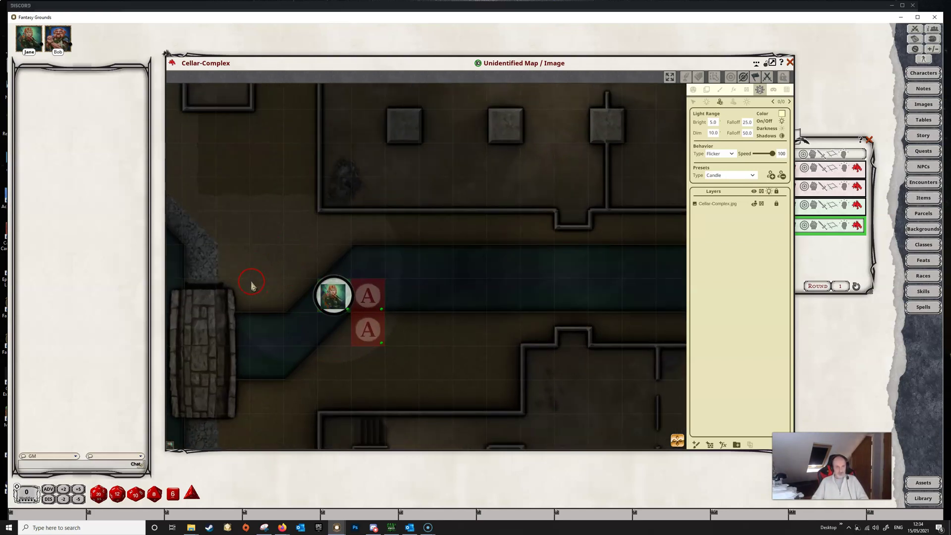
{"action": "scroll", "coordinate": [251, 285], "scroll_direction": "down", "scroll_amount": 3}
{"action": "left_click", "coordinate": [192, 150]}
{"action": "left_click", "coordinate": [252, 303]}
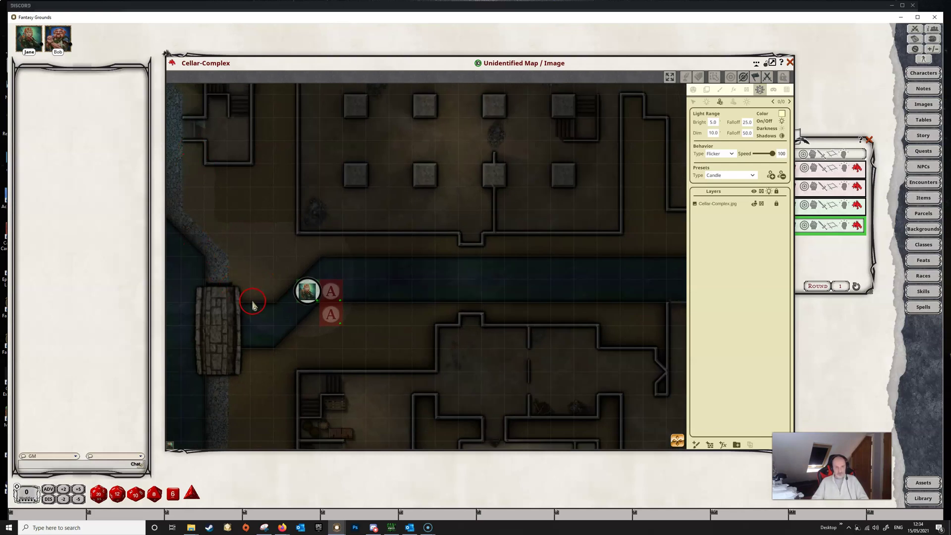
{"action": "left_click", "coordinate": [195, 186]}
{"action": "left_click", "coordinate": [212, 254]}
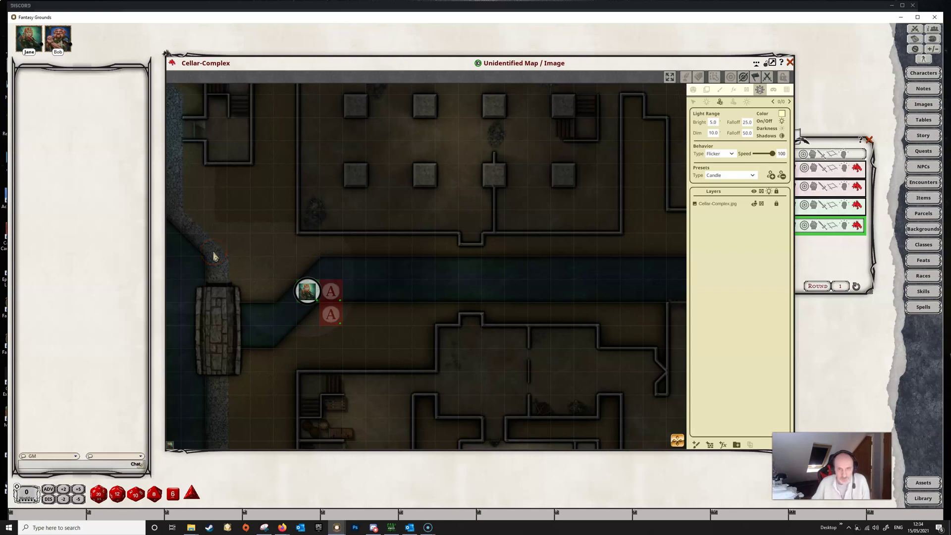
{"action": "left_click", "coordinate": [197, 250]}
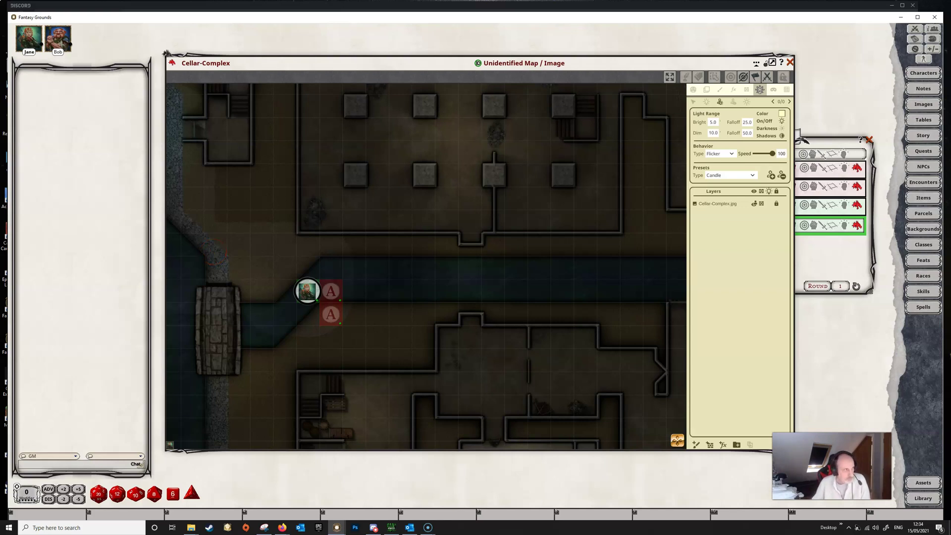
{"action": "left_click_drag", "start_coordinate": [0, 23], "coordinate": [504, 16]}
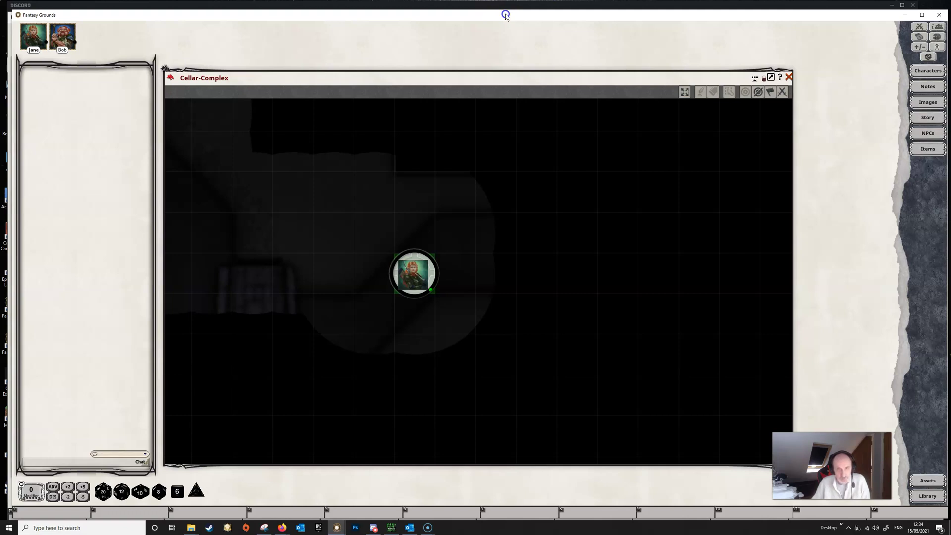
{"action": "left_click_drag", "start_coordinate": [505, 15], "coordinate": [504, 15]}
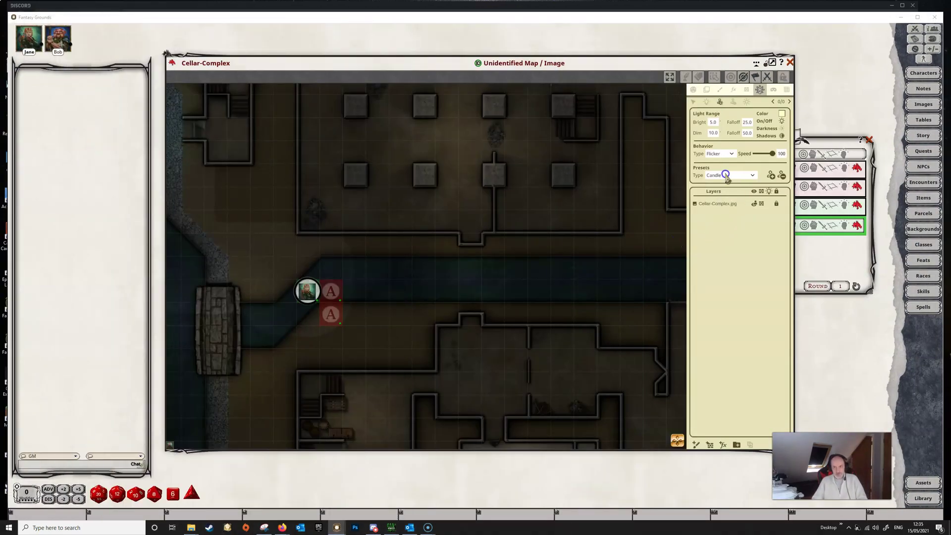
Step: Look through the light presets and set the colour of the custom light to green
{"action": "left_click", "coordinate": [753, 176]}
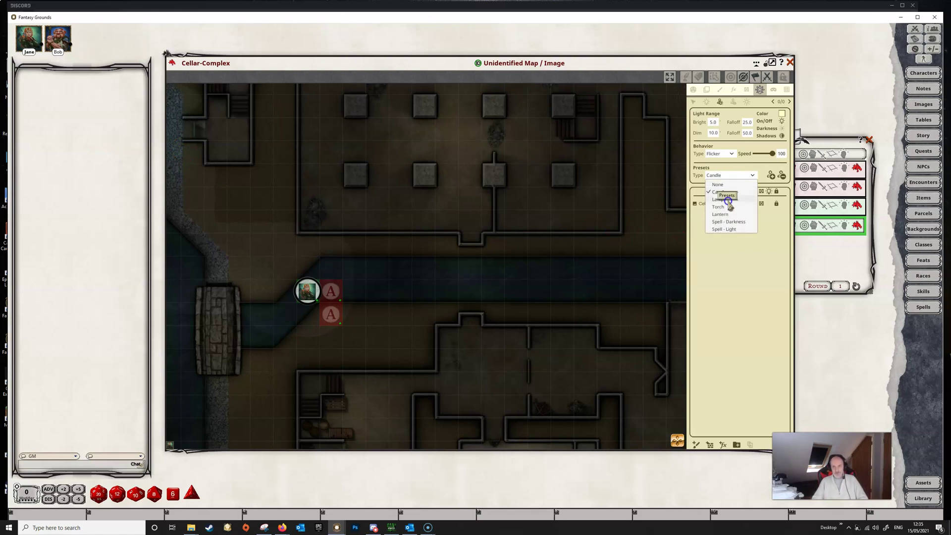
{"action": "left_click", "coordinate": [732, 243]}
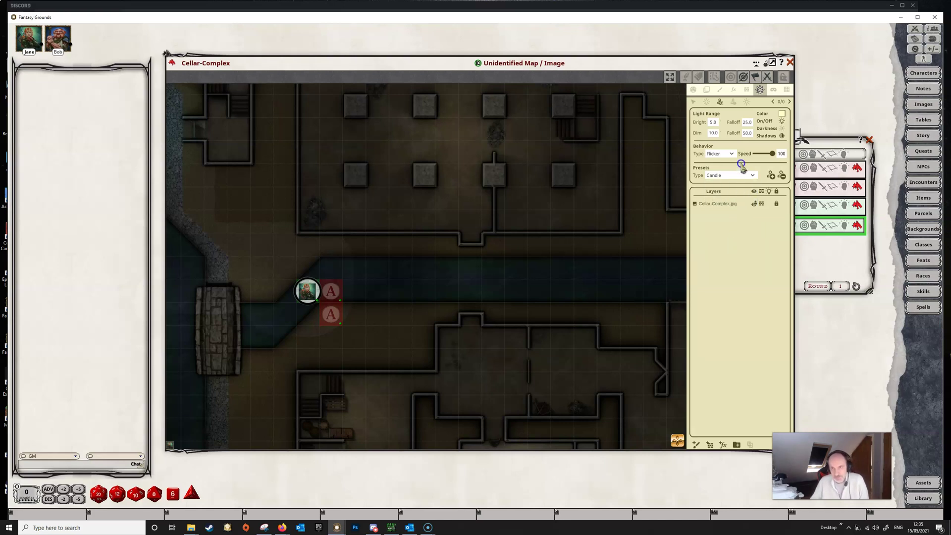
{"action": "left_click", "coordinate": [783, 117]}
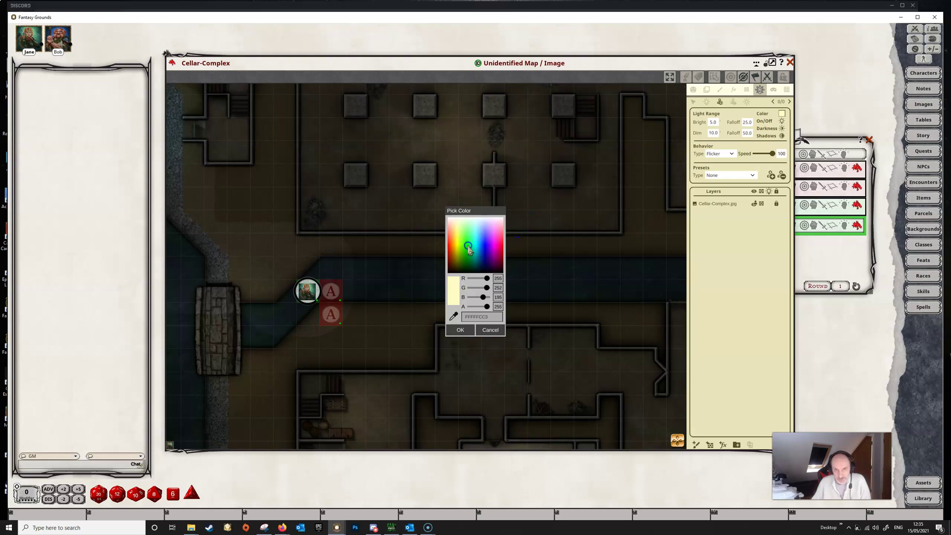
{"action": "left_click", "coordinate": [466, 238]}
{"action": "left_click", "coordinate": [457, 331]}
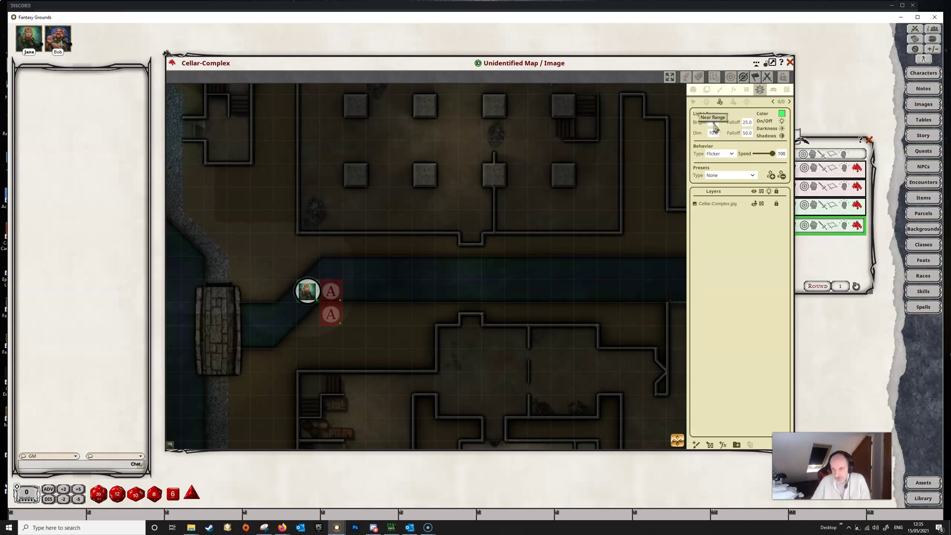
Step: Set the light's bright range to 10 and dim range to 15, and add the light to the player's token
{"action": "left_click", "coordinate": [713, 132]}
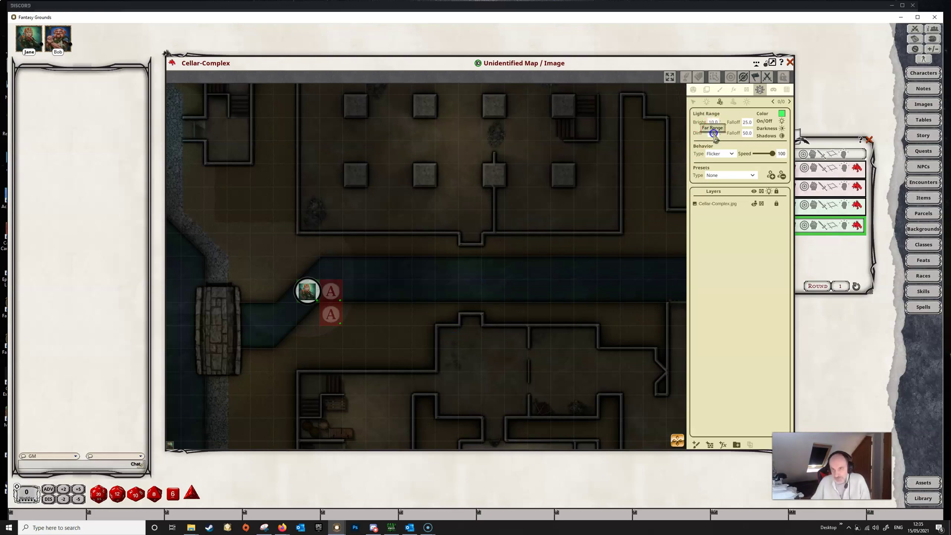
{"action": "type", "text": "15"}
{"action": "left_click", "coordinate": [739, 135]}
{"action": "left_click", "coordinate": [744, 141]}
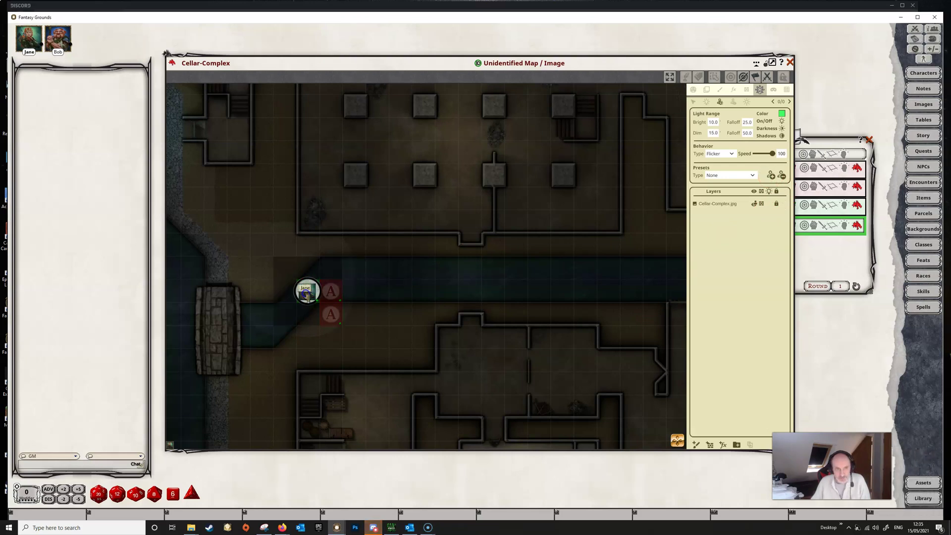
{"action": "left_click", "coordinate": [772, 176]}
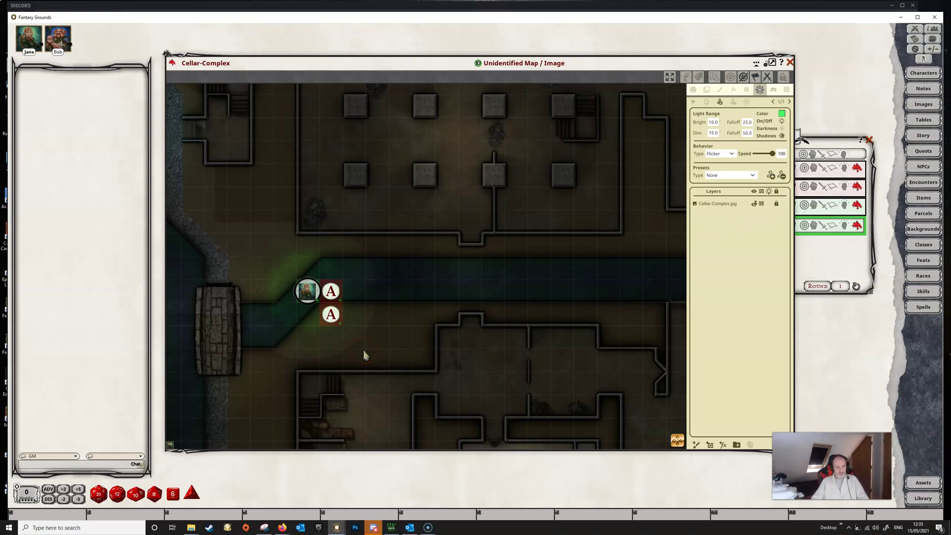
Step: Bring the player's client window into view and examine the green light around the token and the acolytes
{"action": "scroll", "coordinate": [364, 355], "scroll_direction": "up", "scroll_amount": 3}
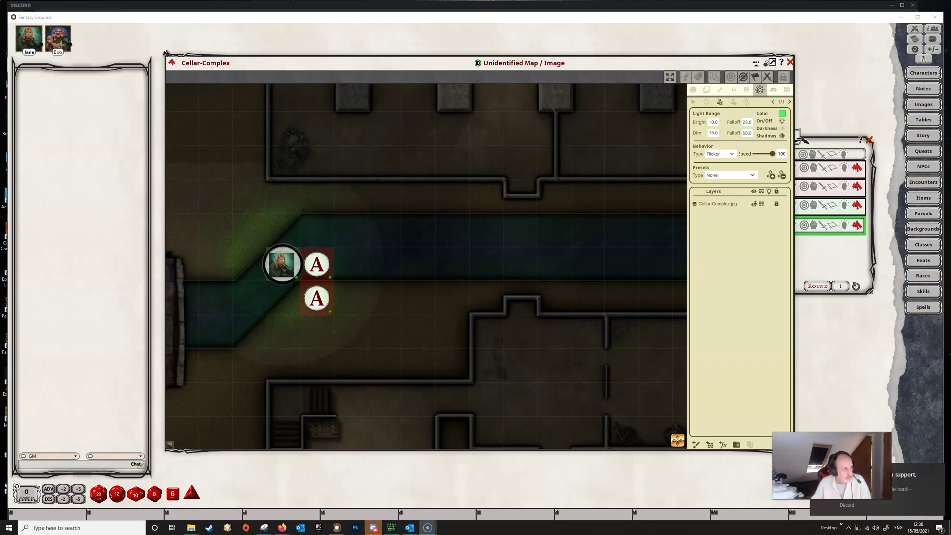
{"action": "left_click_drag", "start_coordinate": [0, 71], "coordinate": [526, 24]}
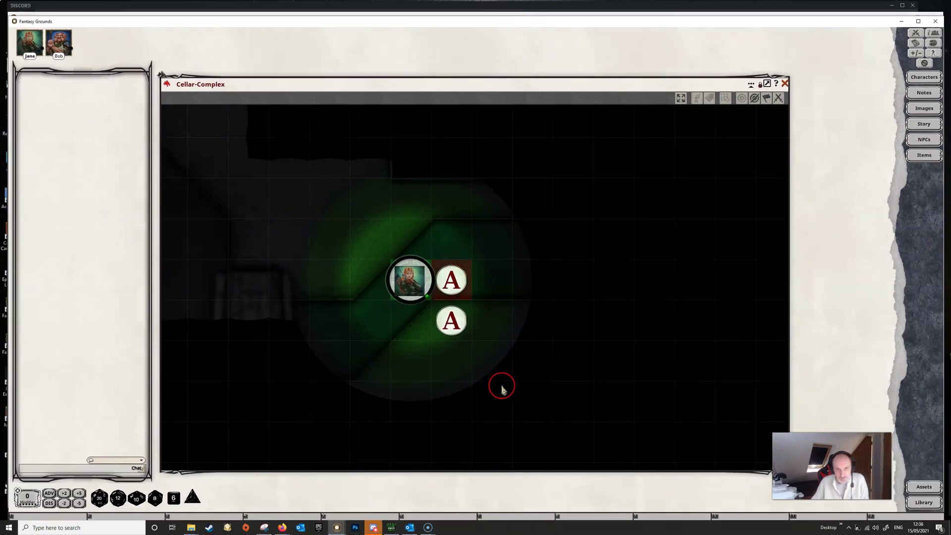
{"action": "key", "text": "alt+Tab"}
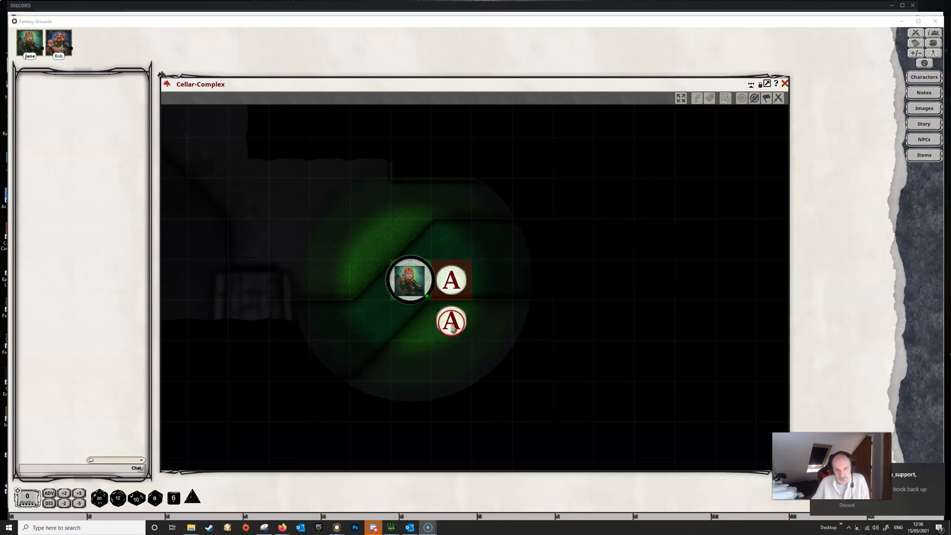
Step: Select the player's token in the player's client and move it two squares west, away from the acolytes
{"action": "left_click", "coordinate": [410, 284]}
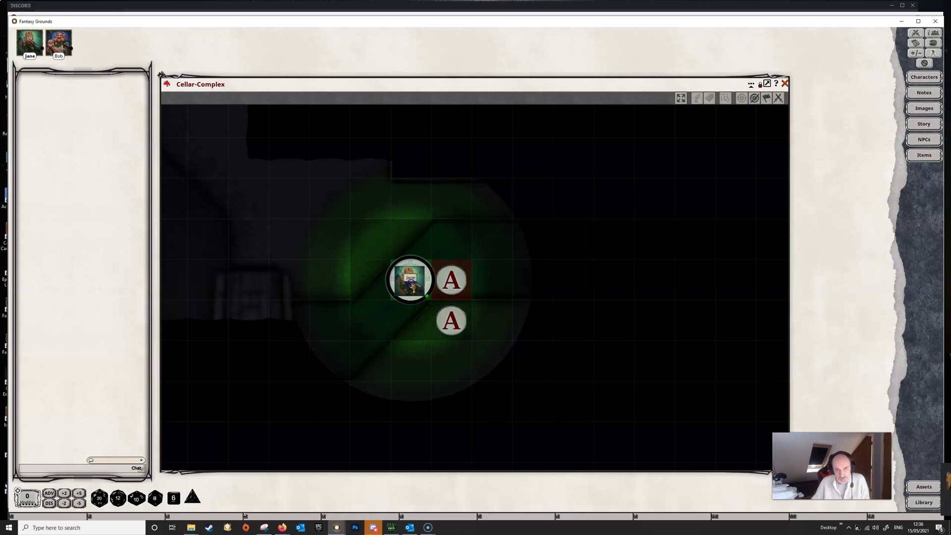
{"action": "key", "text": "F9"}
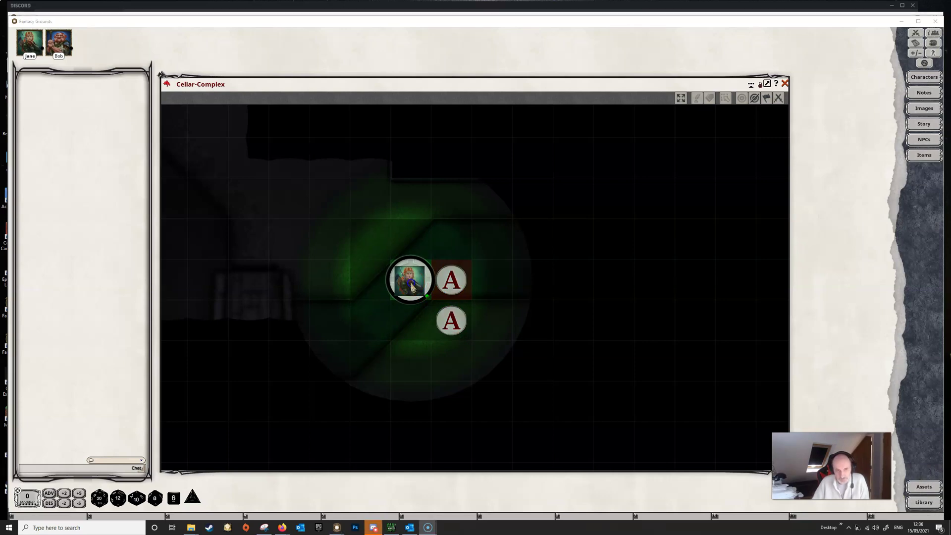
{"action": "left_click", "coordinate": [411, 286]}
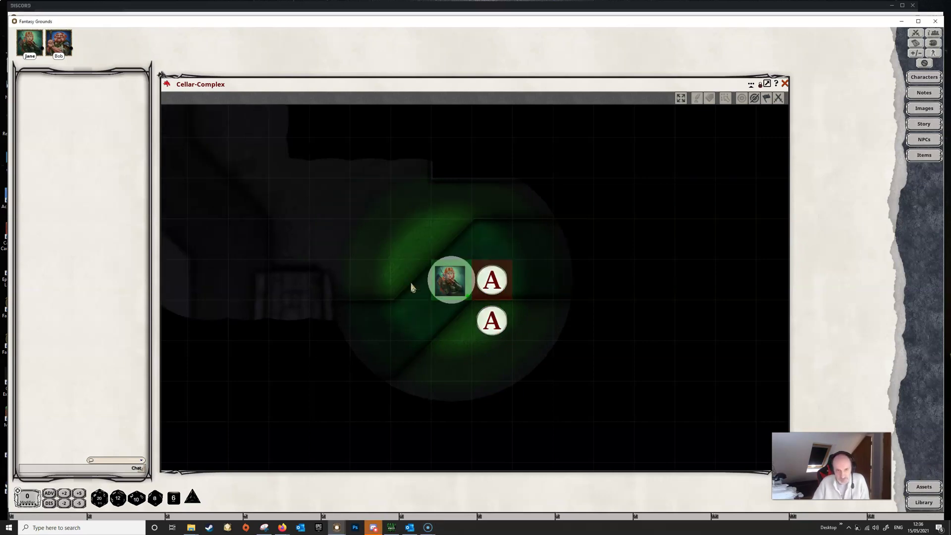
{"action": "left_click", "coordinate": [416, 286]}
{"action": "left_click", "coordinate": [450, 281]}
{"action": "key", "text": "Left"}
{"action": "key", "text": "Left"}
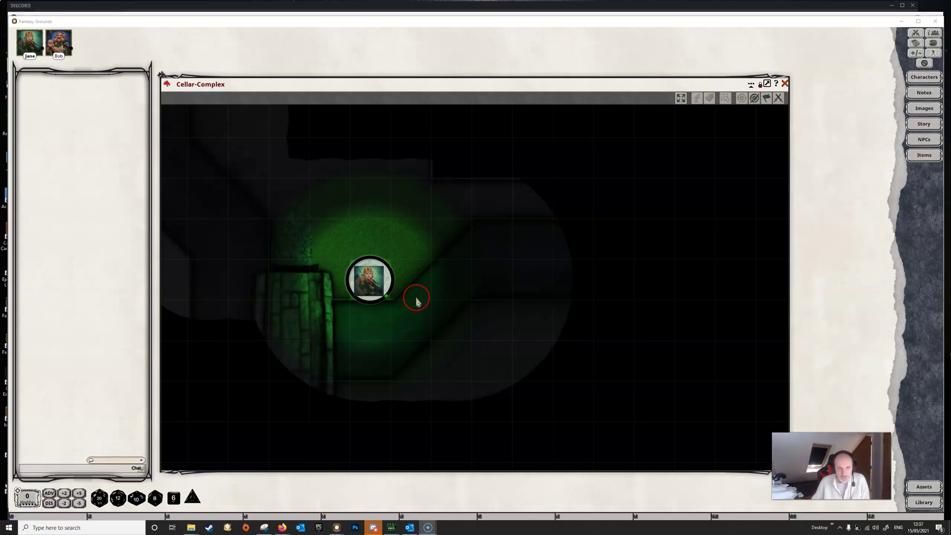
Step: Return to the game master's map and remove the green light from the player's token
{"action": "left_click_drag", "start_coordinate": [614, 23], "coordinate": [0, 24]}
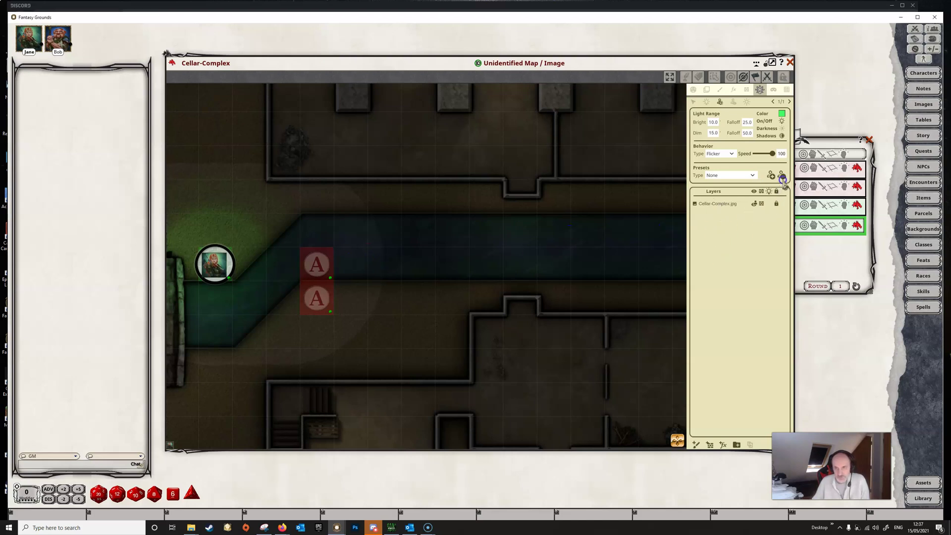
{"action": "left_click", "coordinate": [783, 176]}
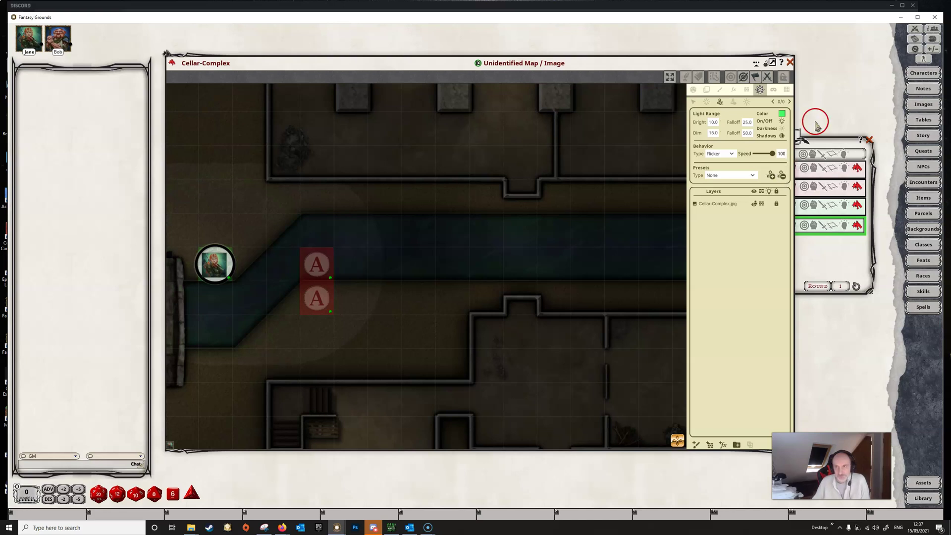
Step: Open the Effects window and apply its Lantern light preset to the player's token
{"action": "left_click", "coordinate": [924, 62]}
{"action": "left_click_drag", "start_coordinate": [713, 129], "coordinate": [837, 280]}
{"action": "left_click", "coordinate": [752, 174]}
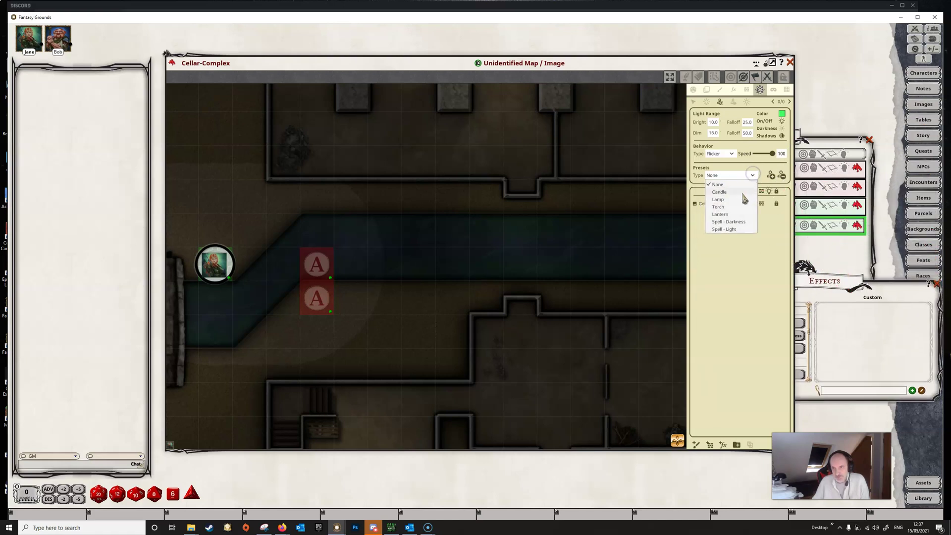
{"action": "left_click", "coordinate": [826, 290]}
{"action": "left_click_drag", "start_coordinate": [827, 290], "coordinate": [806, 251]}
{"action": "left_click", "coordinate": [592, 266]}
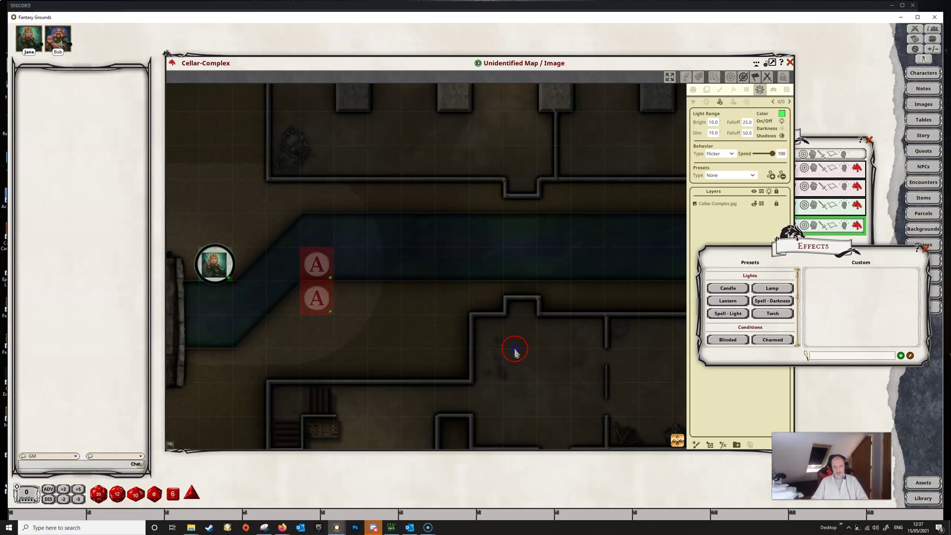
{"action": "left_click", "coordinate": [731, 300]}
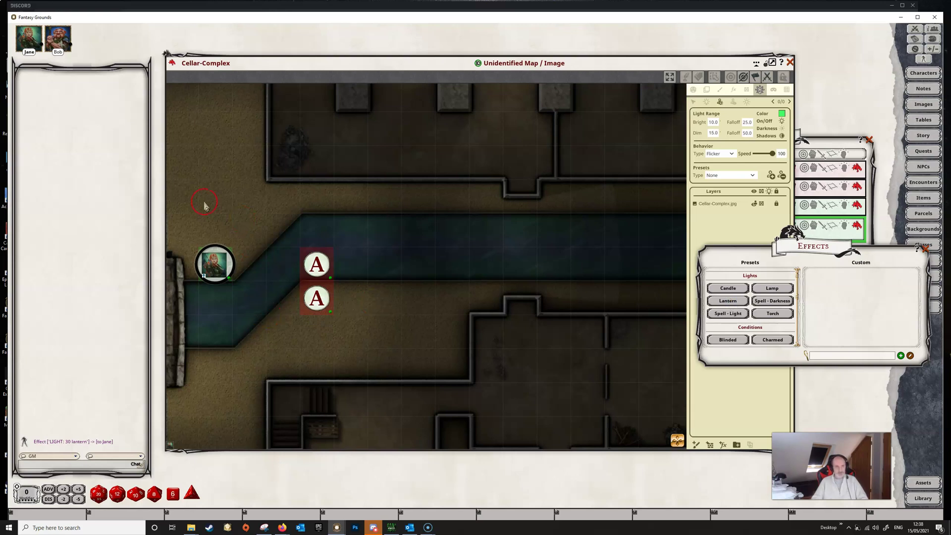
Step: Check the lantern effect in the combat tracker and its lit area in the player's client
{"action": "left_click", "coordinate": [817, 147]}
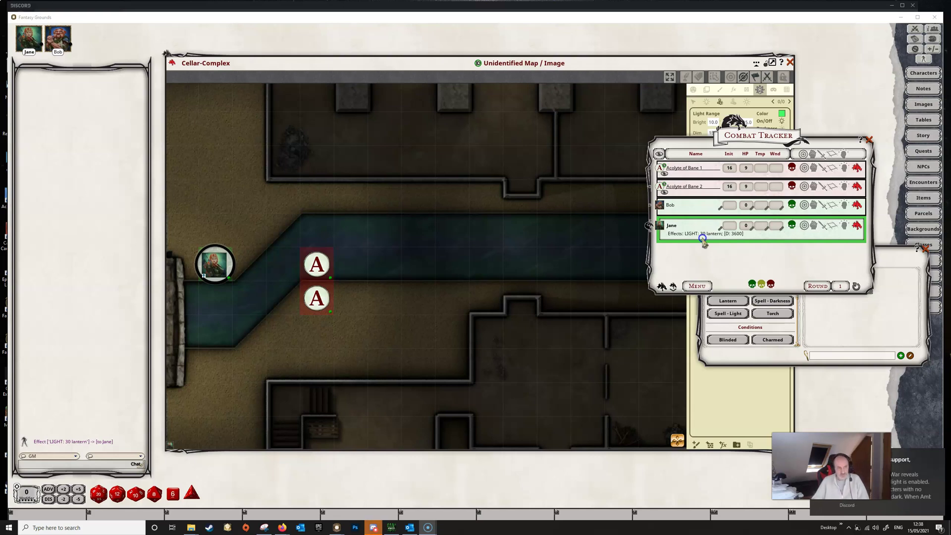
{"action": "left_click_drag", "start_coordinate": [0, 31], "coordinate": [451, 25]}
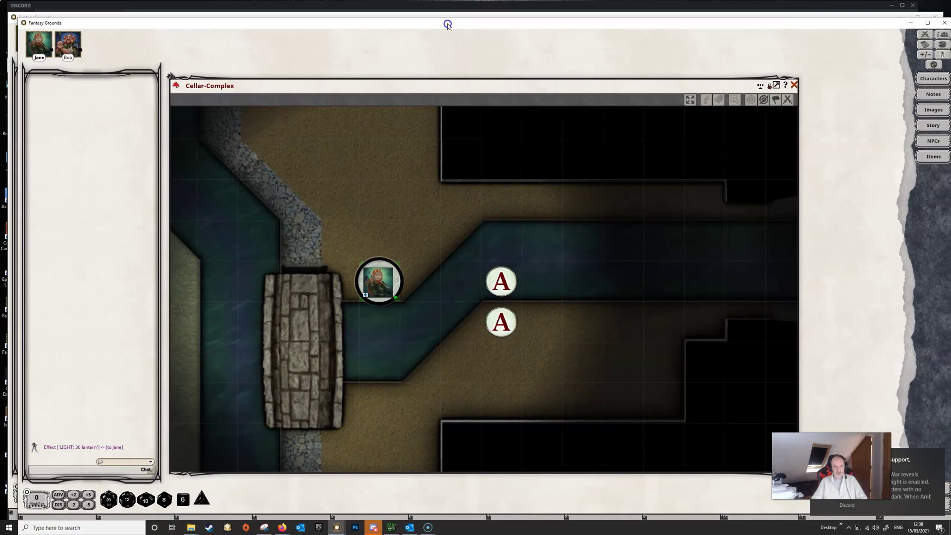
{"action": "left_click", "coordinate": [442, 253]}
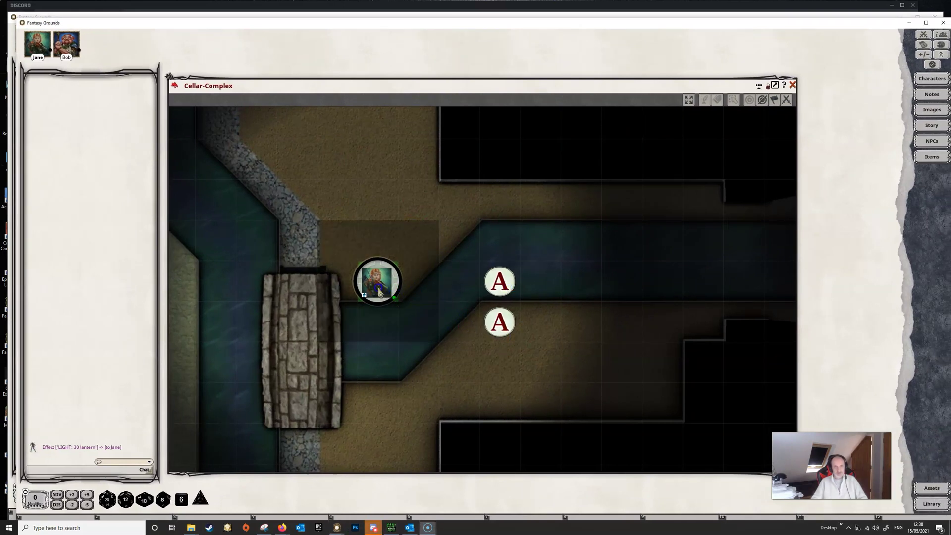
Step: Move the player's token two squares north and along the channel's north bank, past the acolytes to the east
{"action": "key", "text": "Left"}
{"action": "key", "text": "Right"}
{"action": "key", "text": "Right"}
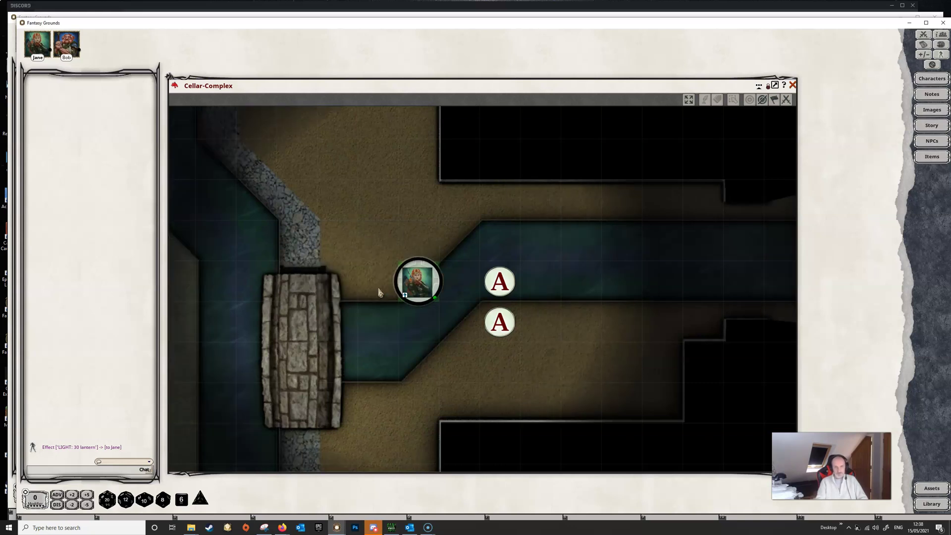
{"action": "key", "text": "Up"}
{"action": "key", "text": "Up"}
{"action": "key", "text": "Right"}
{"action": "key", "text": "Right"}
{"action": "key", "text": "Right"}
{"action": "key", "text": "Right"}
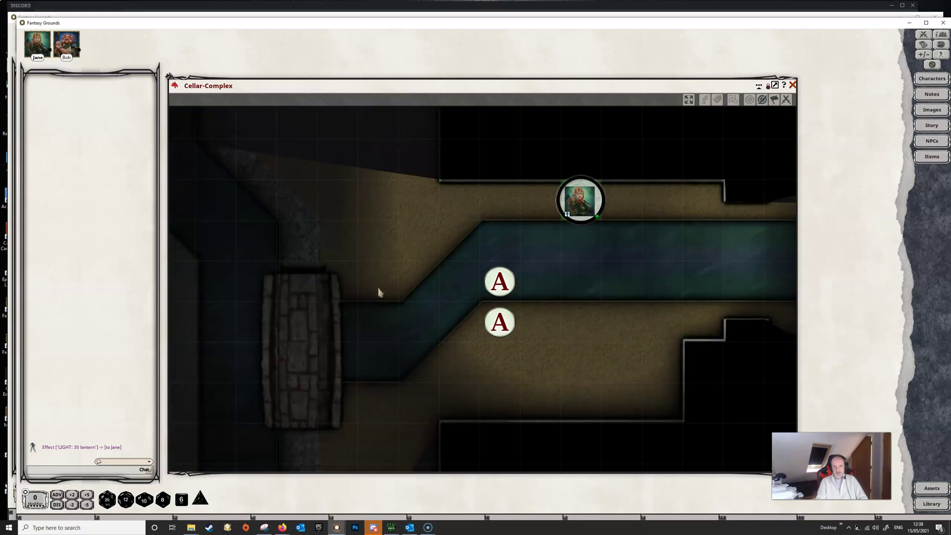
{"action": "key", "text": "Right"}
{"action": "key", "text": "Right"}
Step: Move the player's token one square south into the water channel and eight squares further east
{"action": "left_click", "coordinate": [471, 308]}
{"action": "left_click_drag", "start_coordinate": [552, 317], "coordinate": [342, 331]}
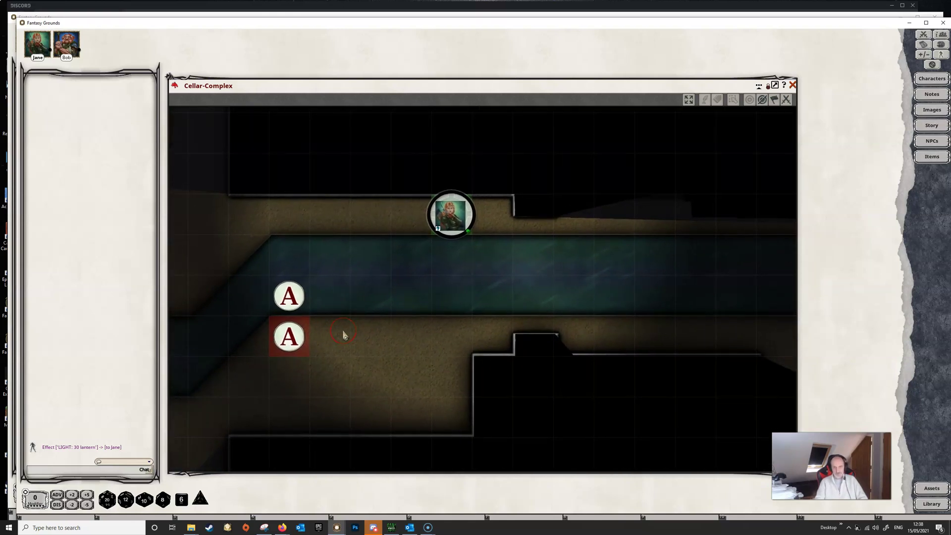
{"action": "key", "text": "Down"}
{"action": "key", "text": "Right"}
{"action": "key", "text": "Right"}
{"action": "key", "text": "Right"}
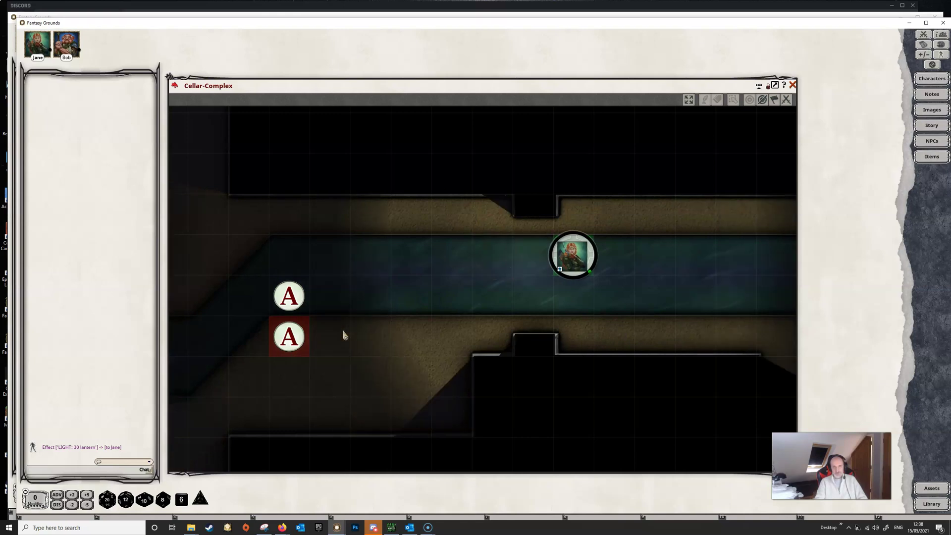
{"action": "key", "text": "Right"}
{"action": "key", "text": "Right"}
{"action": "key", "text": "Right"}
{"action": "key", "text": "Right"}
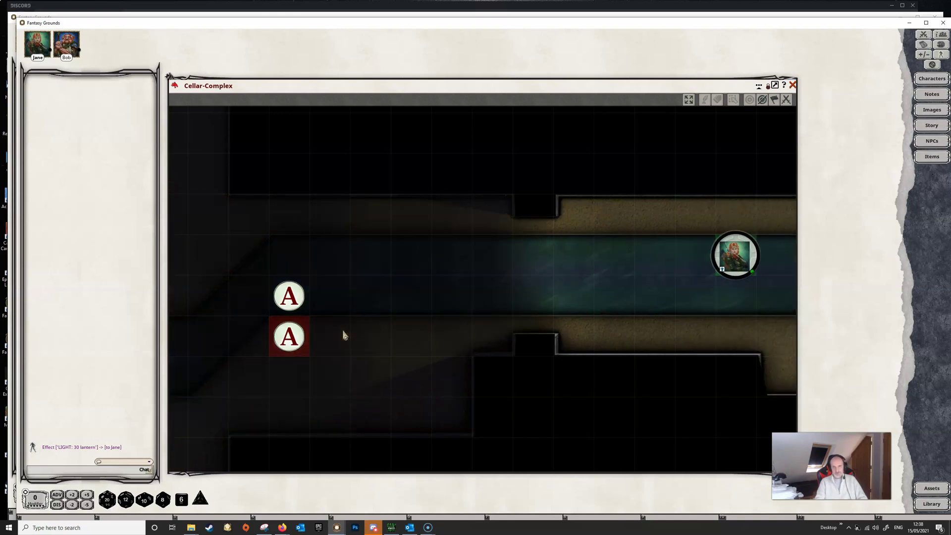
{"action": "key", "text": "Right"}
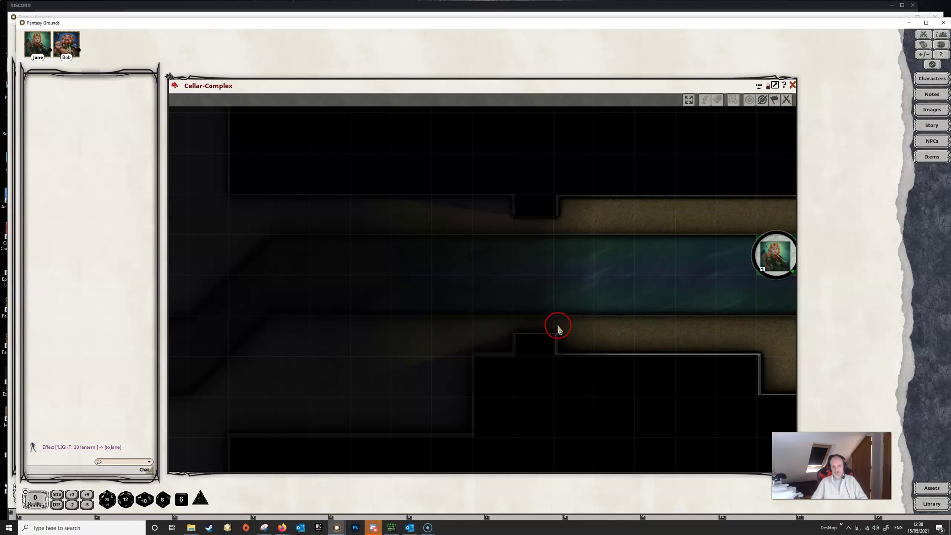
Step: Examine the lantern-lit corridor and the explored areas on the player's map, and return to the game master's map
{"action": "scroll", "coordinate": [560, 330], "scroll_direction": "down", "scroll_amount": 1}
{"action": "scroll", "coordinate": [560, 330], "scroll_direction": "down", "scroll_amount": 5}
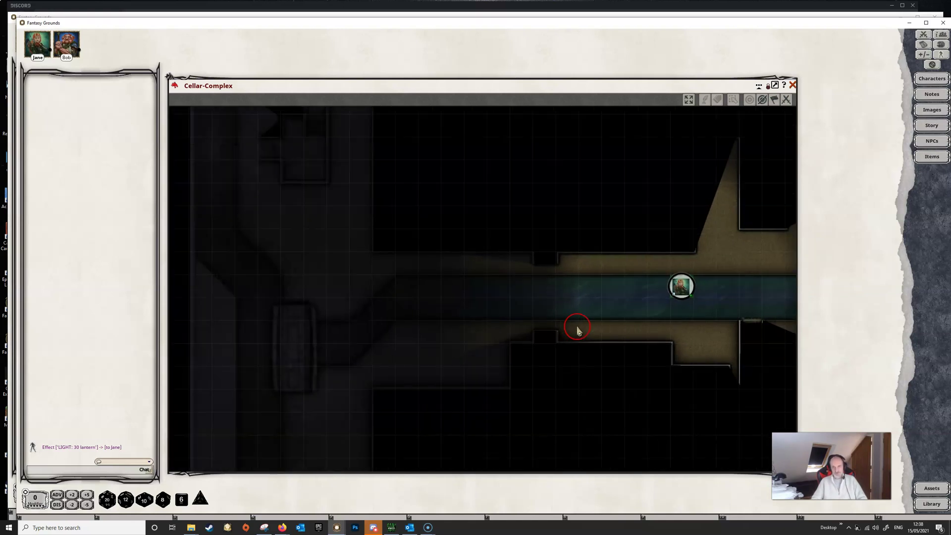
{"action": "left_click_drag", "start_coordinate": [518, 336], "coordinate": [514, 327]}
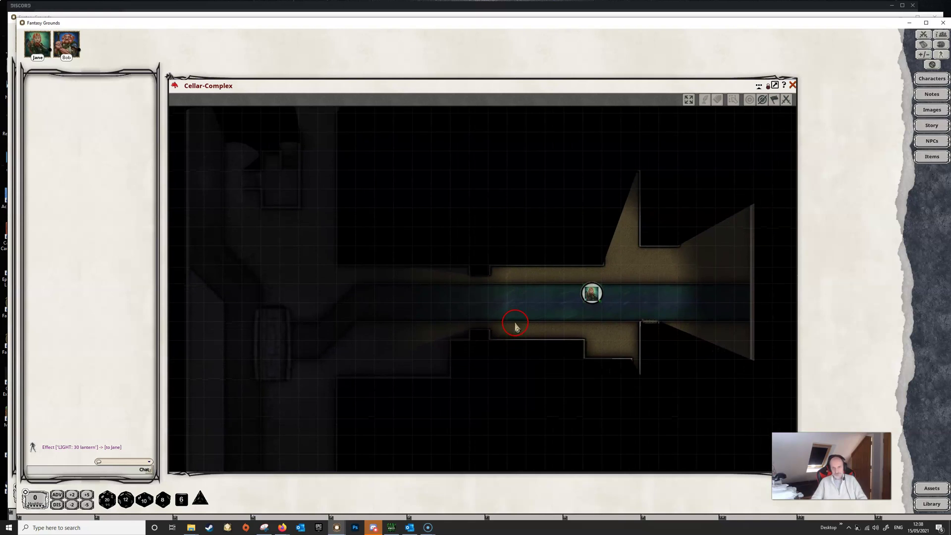
{"action": "left_click", "coordinate": [7, 520]}
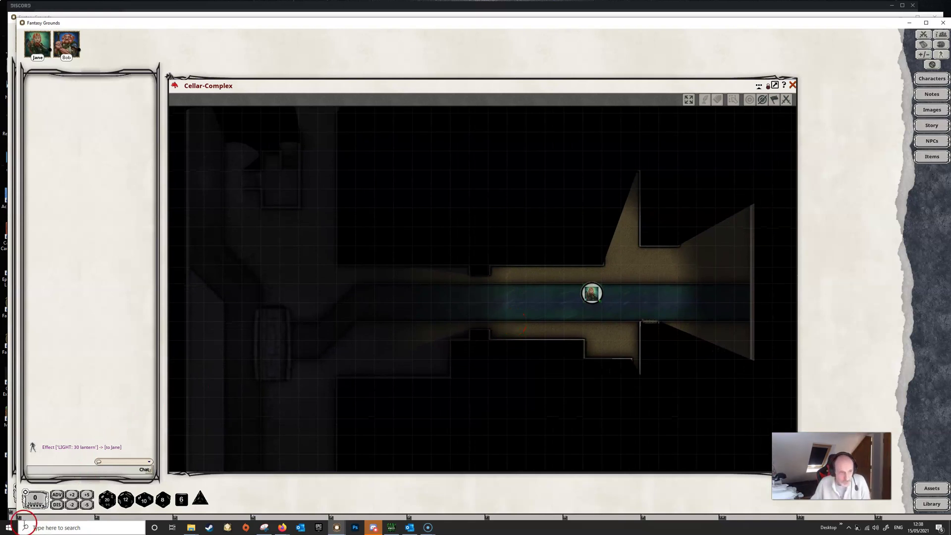
{"action": "left_click", "coordinate": [650, 347]}
{"action": "left_click_drag", "start_coordinate": [594, 23], "coordinate": [0, 55]}
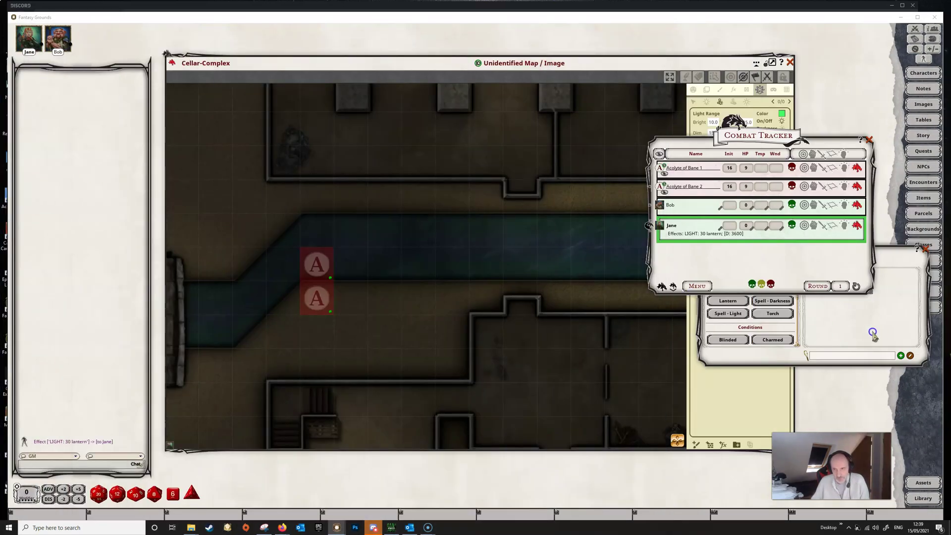
Step: Add a blank custom effect to the Effects window
{"action": "left_click", "coordinate": [870, 327]}
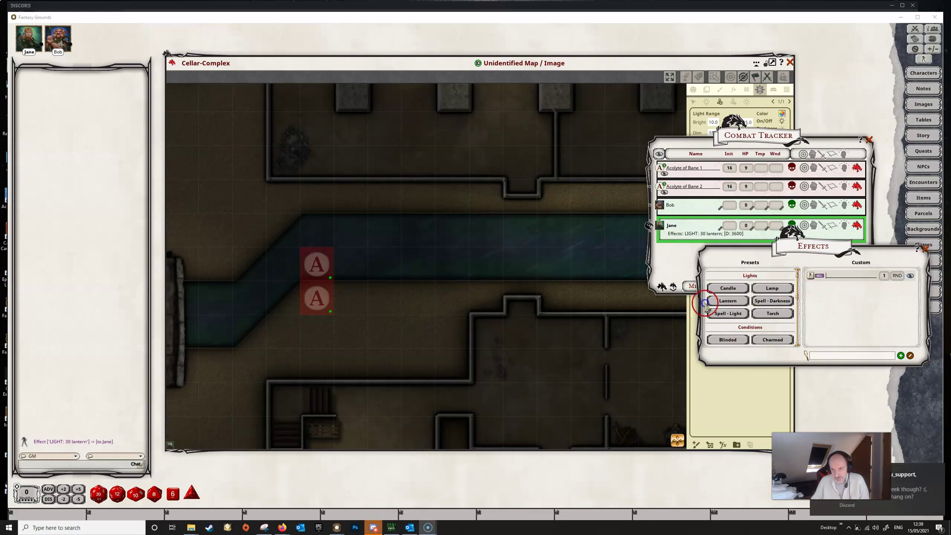
{"action": "left_click", "coordinate": [844, 217]}
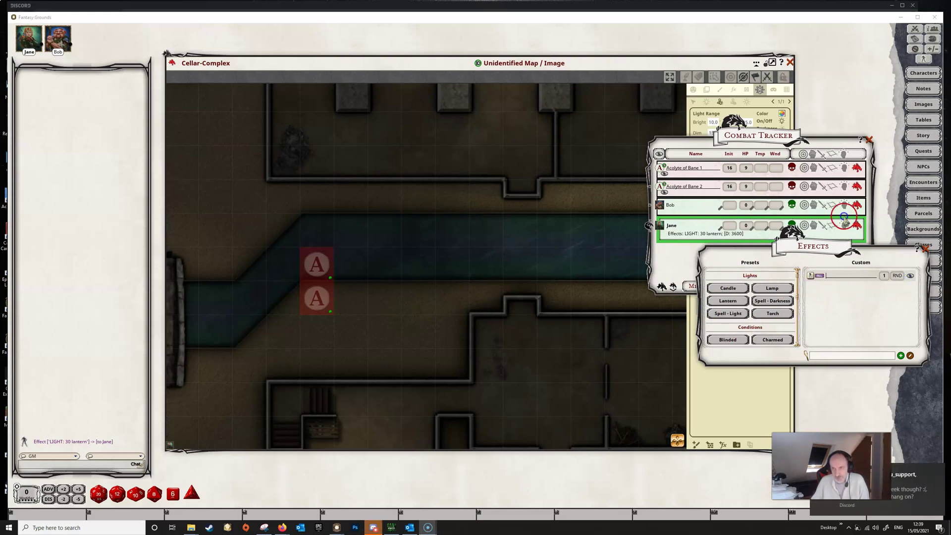
Step: Open the Token Lights list from the campaign options and place it over the options window
{"action": "left_click", "coordinate": [914, 49]}
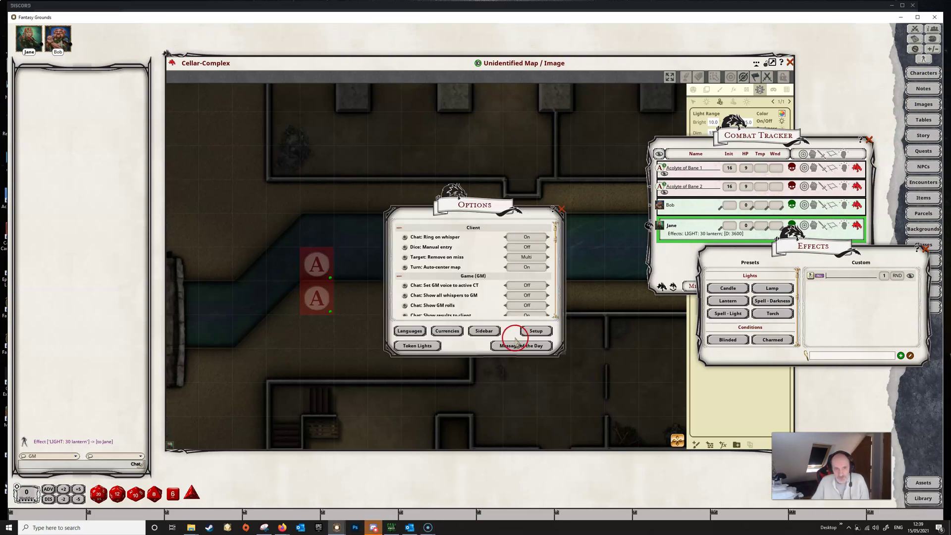
{"action": "left_click", "coordinate": [416, 346]}
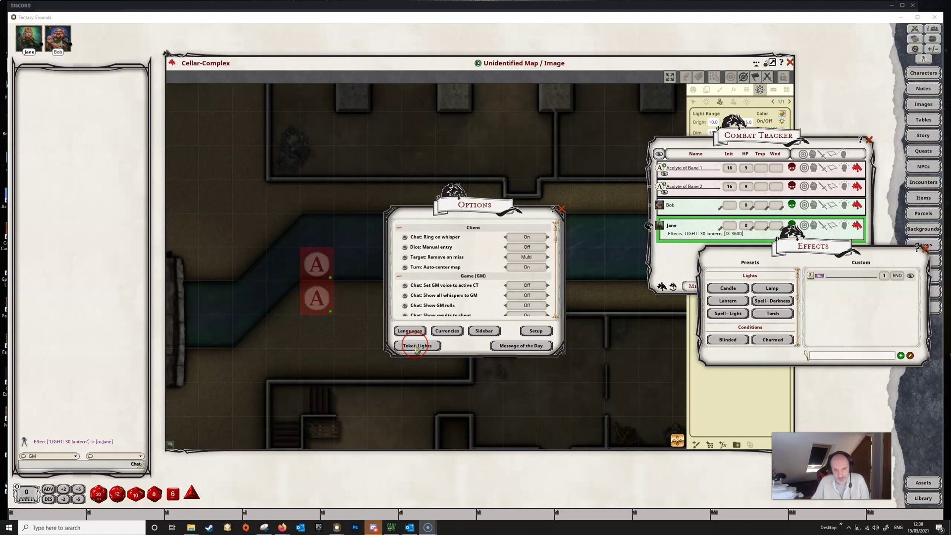
{"action": "left_click_drag", "start_coordinate": [629, 151], "coordinate": [540, 202]}
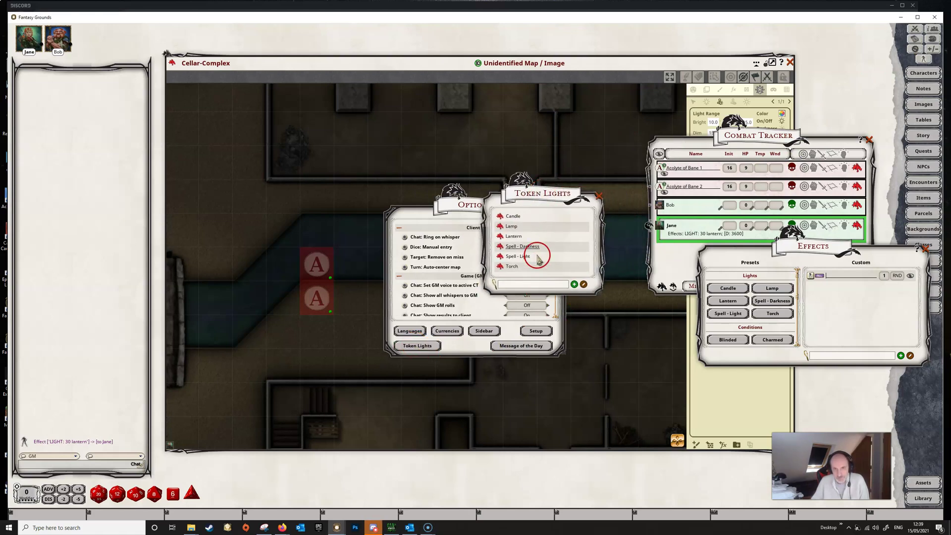